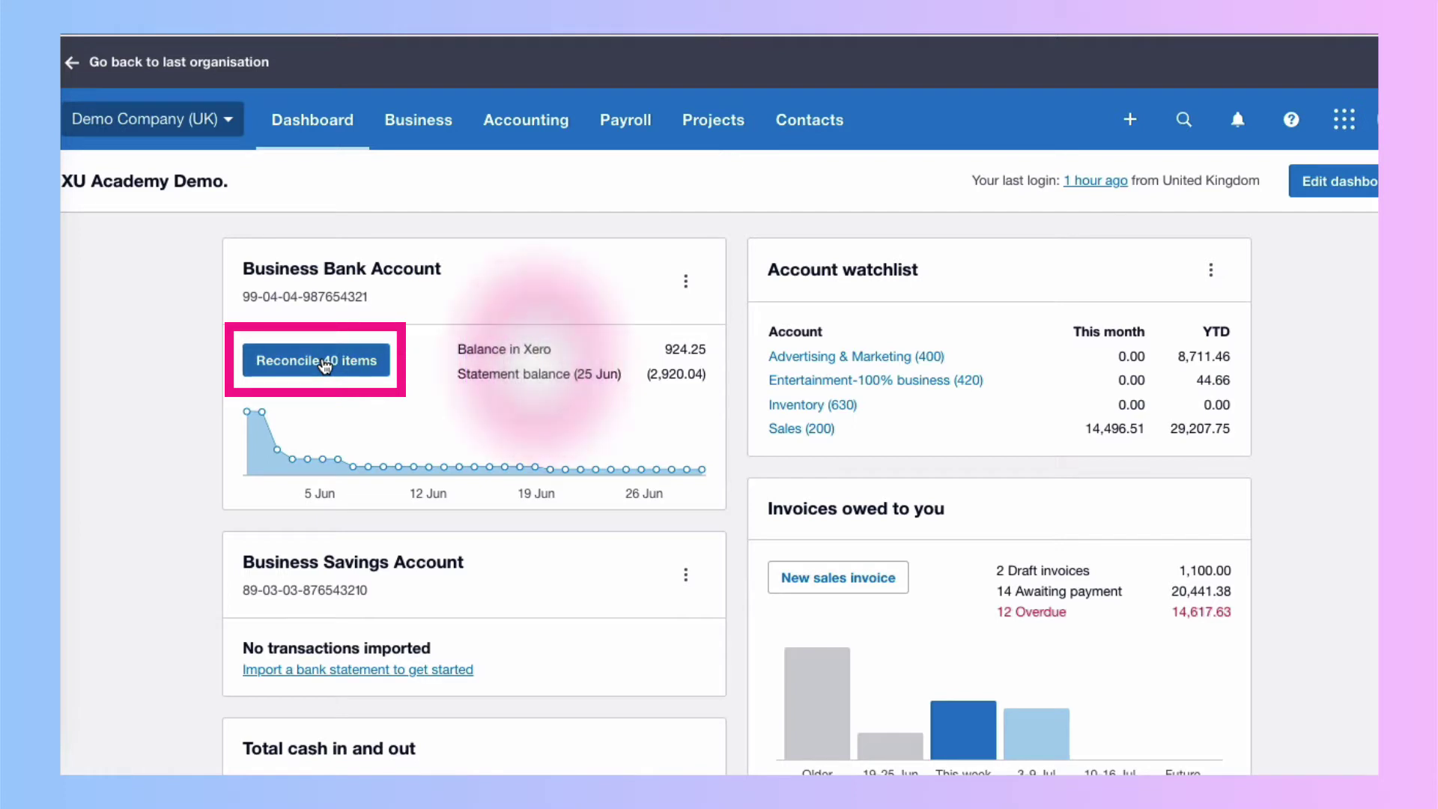
# - Open the Business Bank Account's reconciliation page and switch to its Cash coding grid
pyautogui.click(324, 363)
pyautogui.scroll(-2, 325, 366)
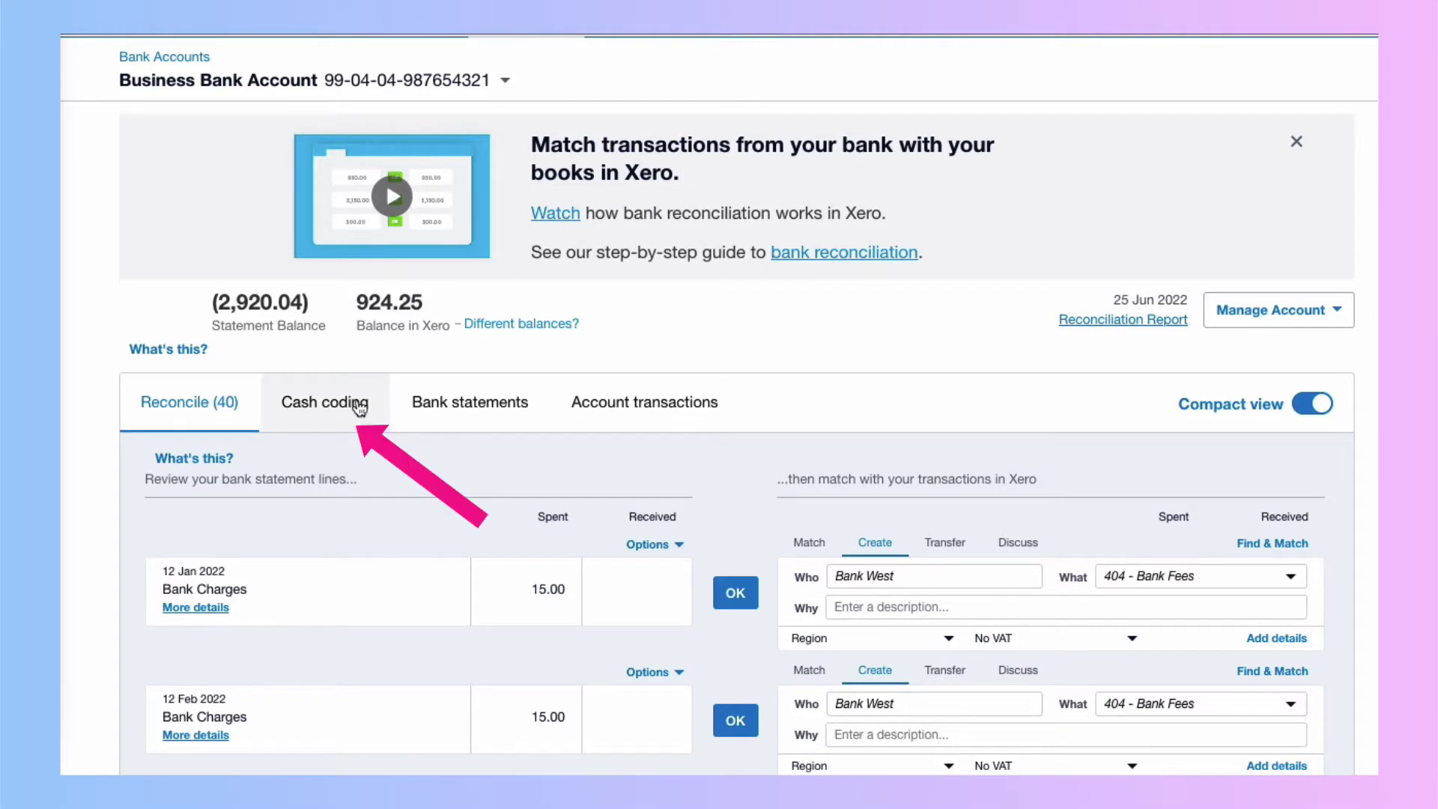
pyautogui.click(360, 405)
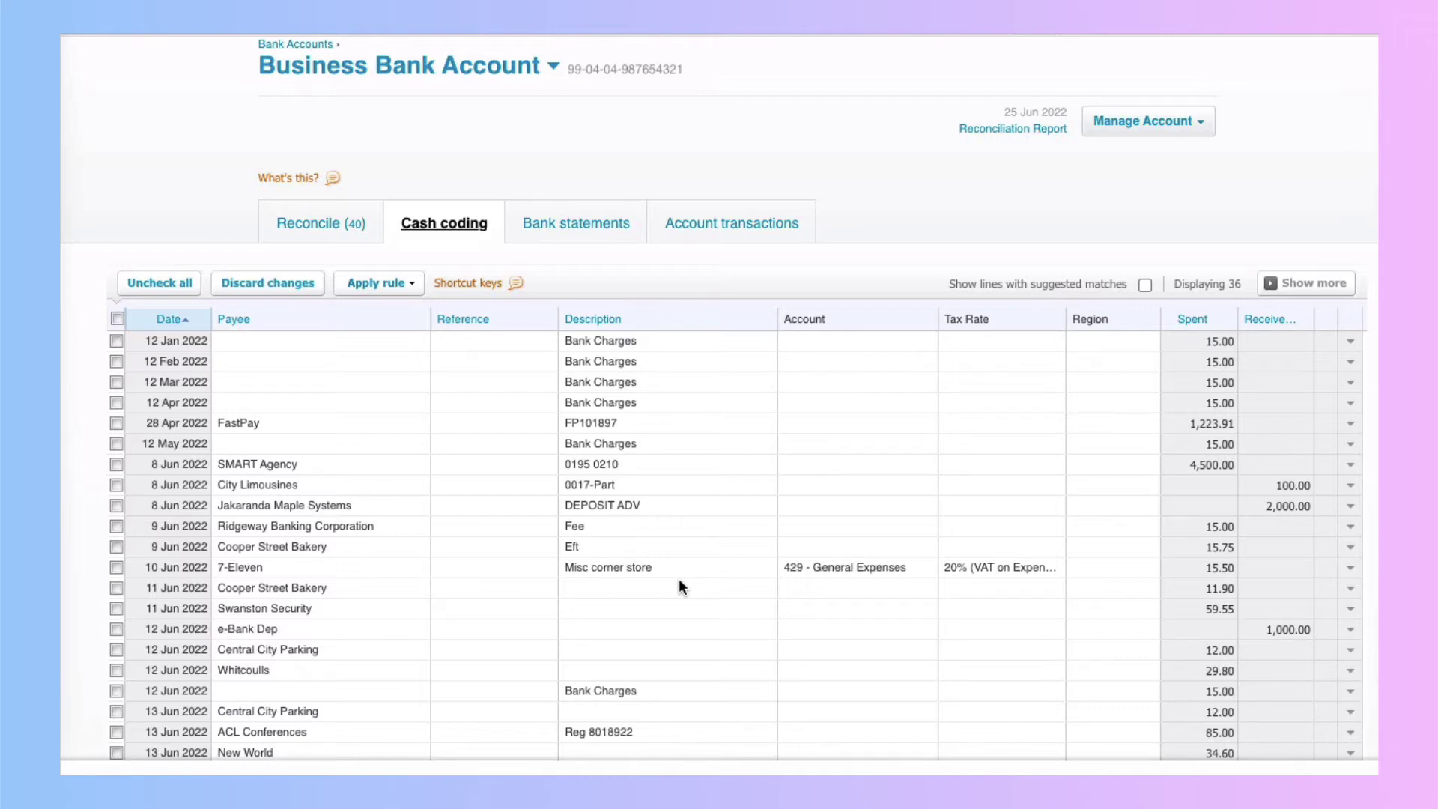
# - Scroll the cash coding grid, marking the recurring Bank Charges rows and the five 25 Jun wage payments
pyautogui.scroll(-2, 678, 578)
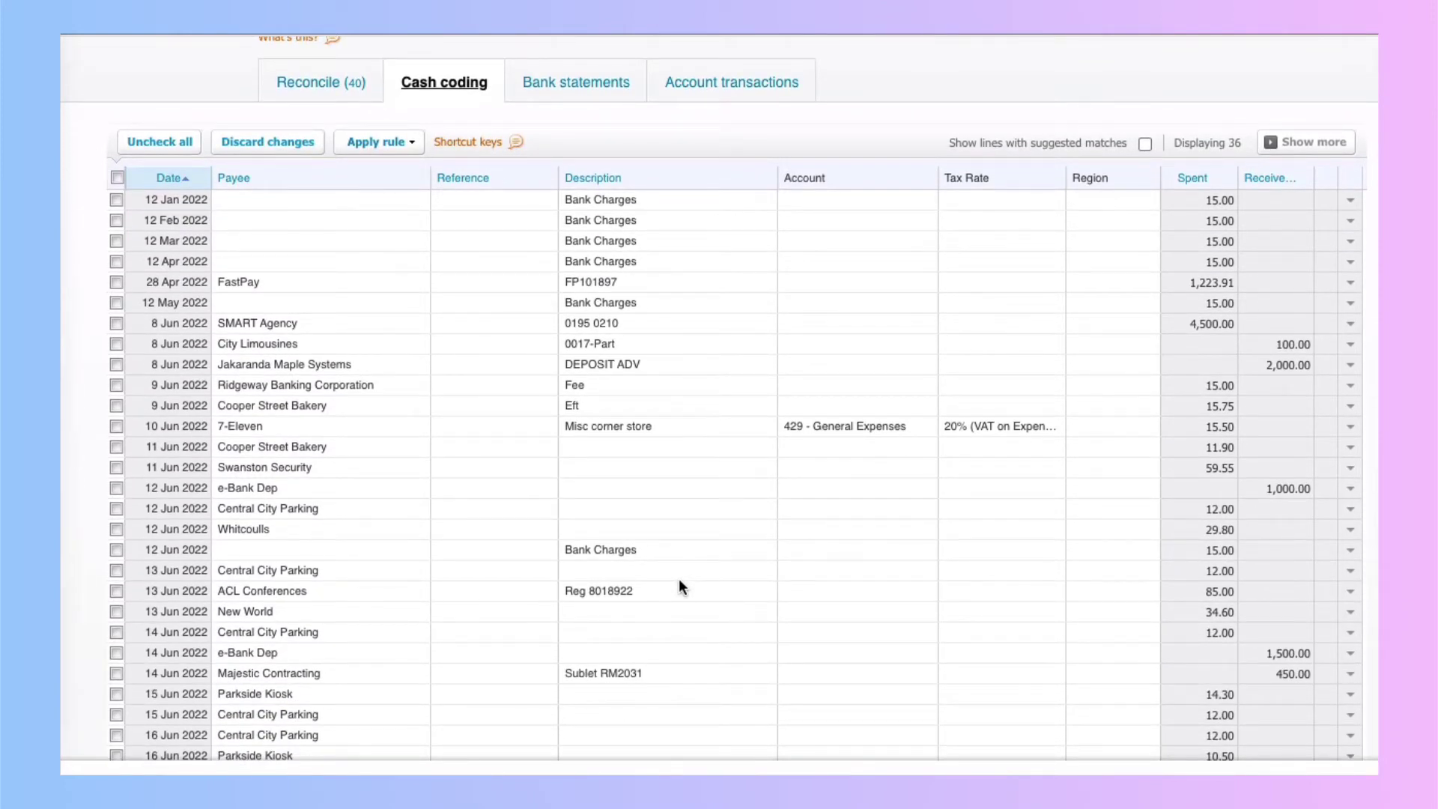
pyautogui.scroll(-2, 678, 579)
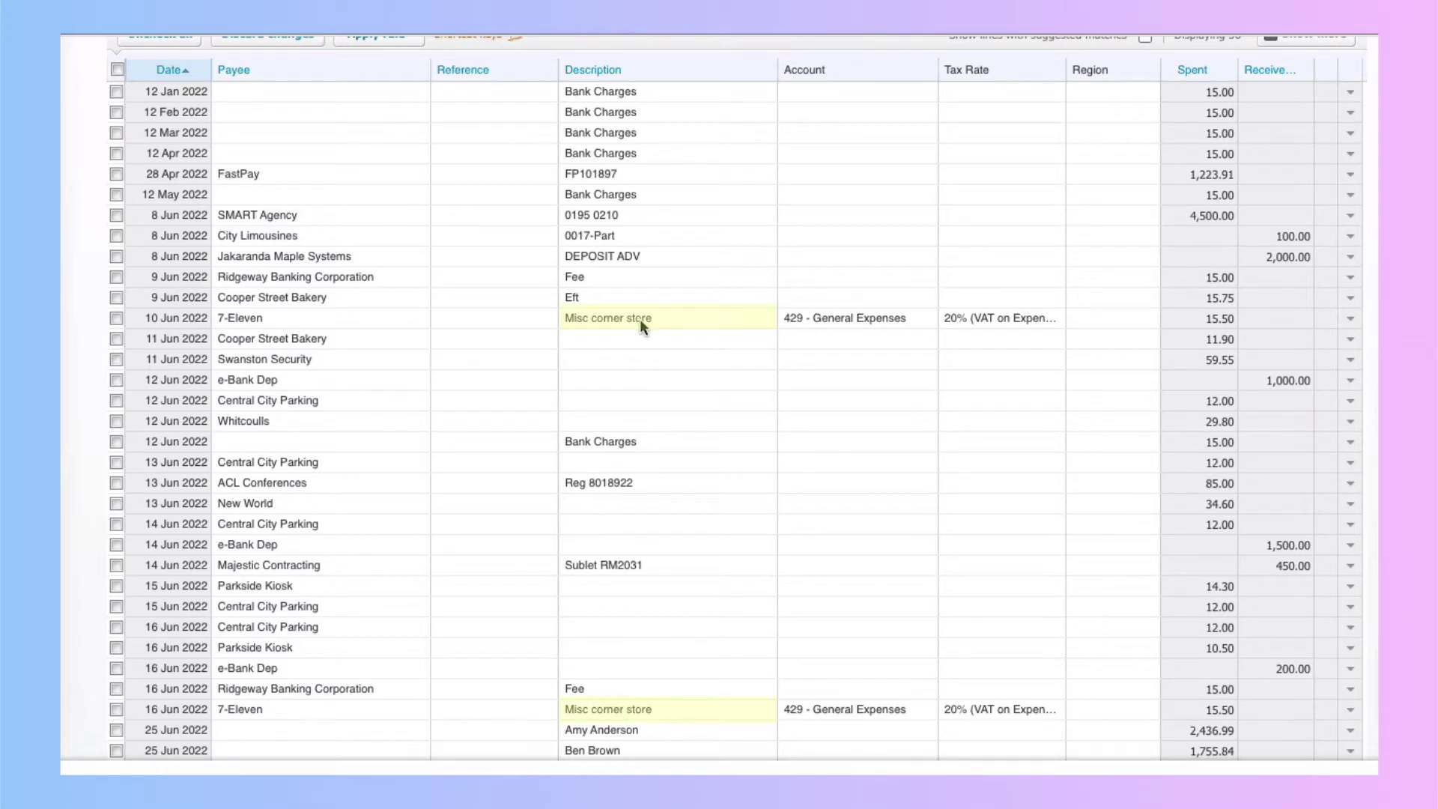
pyautogui.scroll(3, 690, 398)
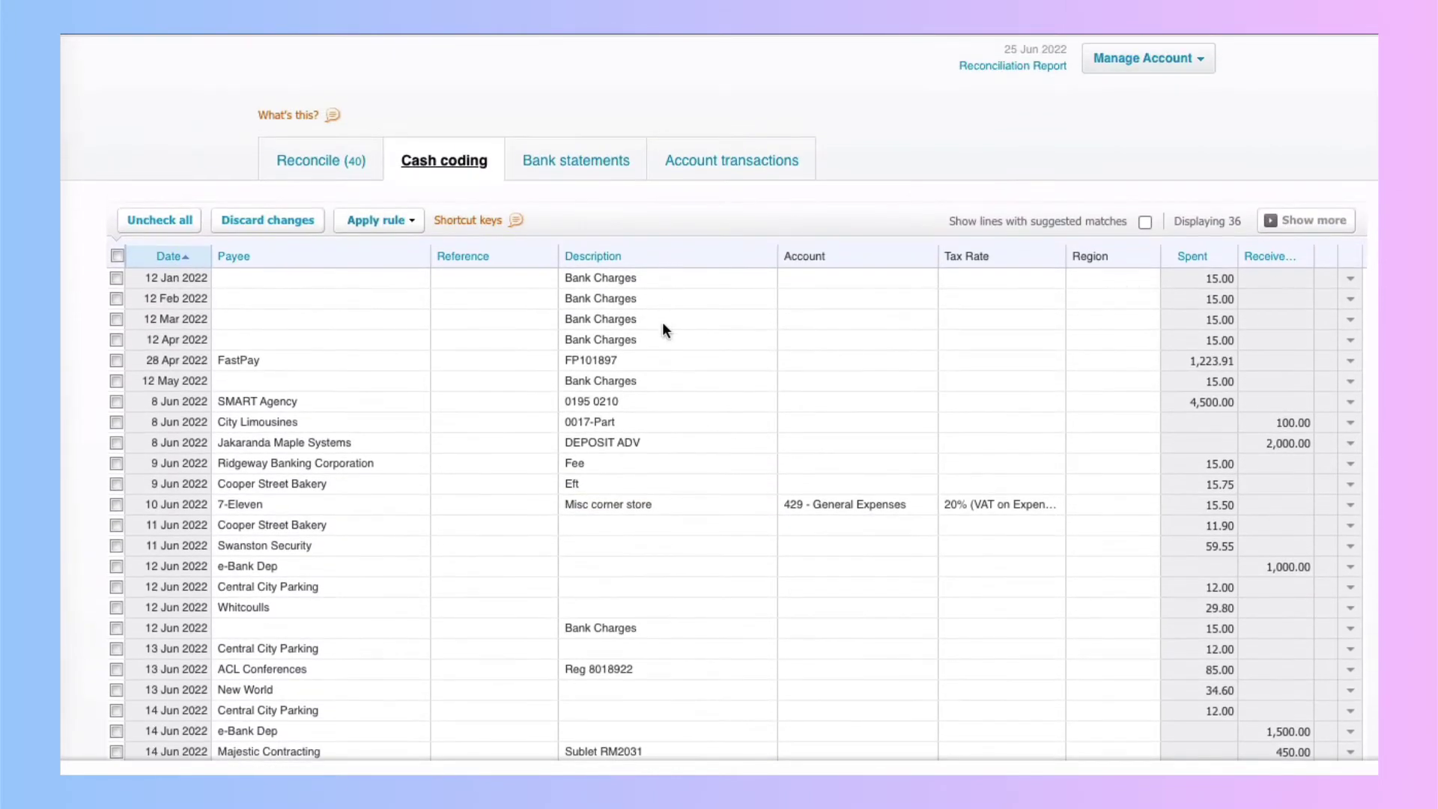
pyautogui.moveTo(662, 278); pyautogui.dragTo(663, 335)
pyautogui.scroll(-5, 663, 330)
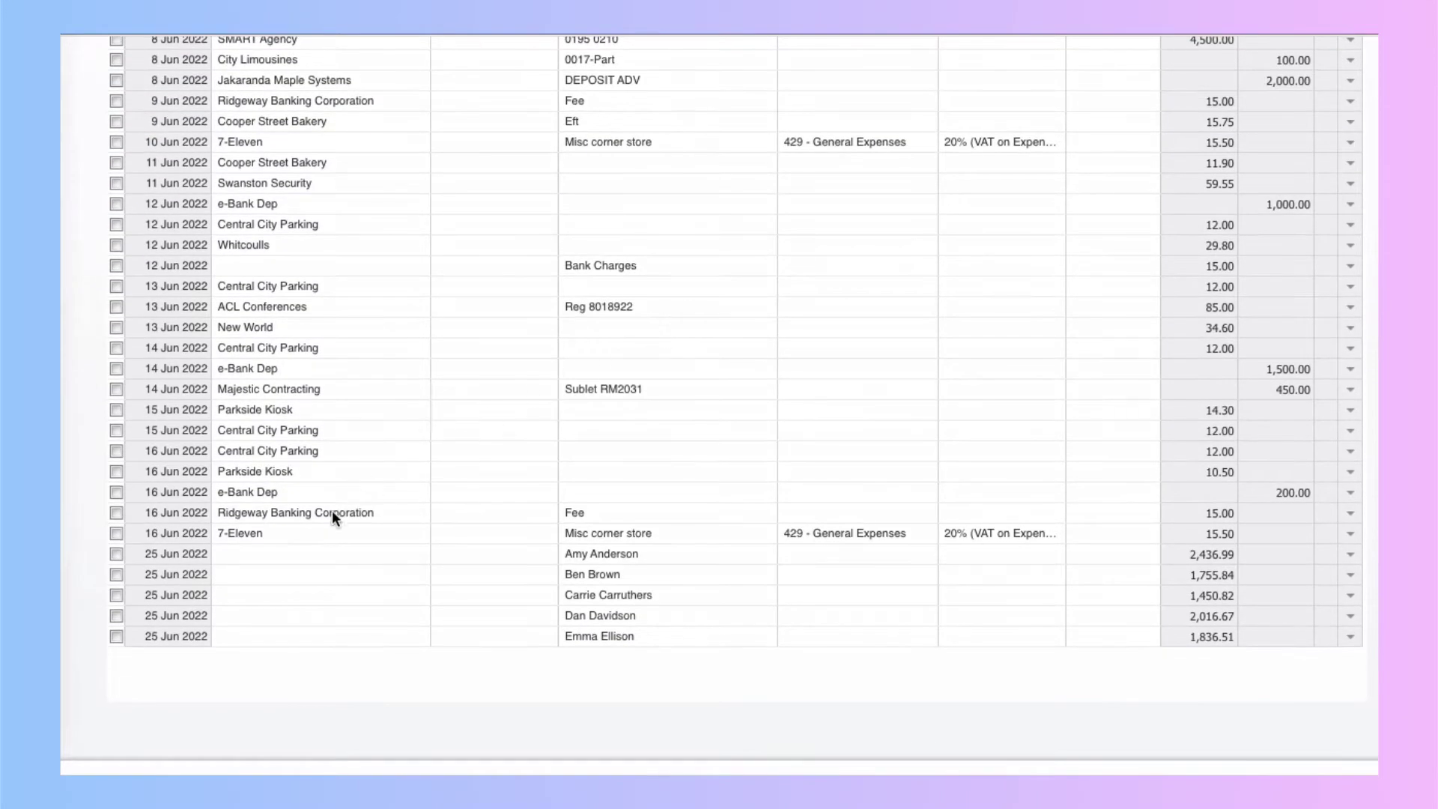
pyautogui.moveTo(621, 636); pyautogui.dragTo(632, 554)
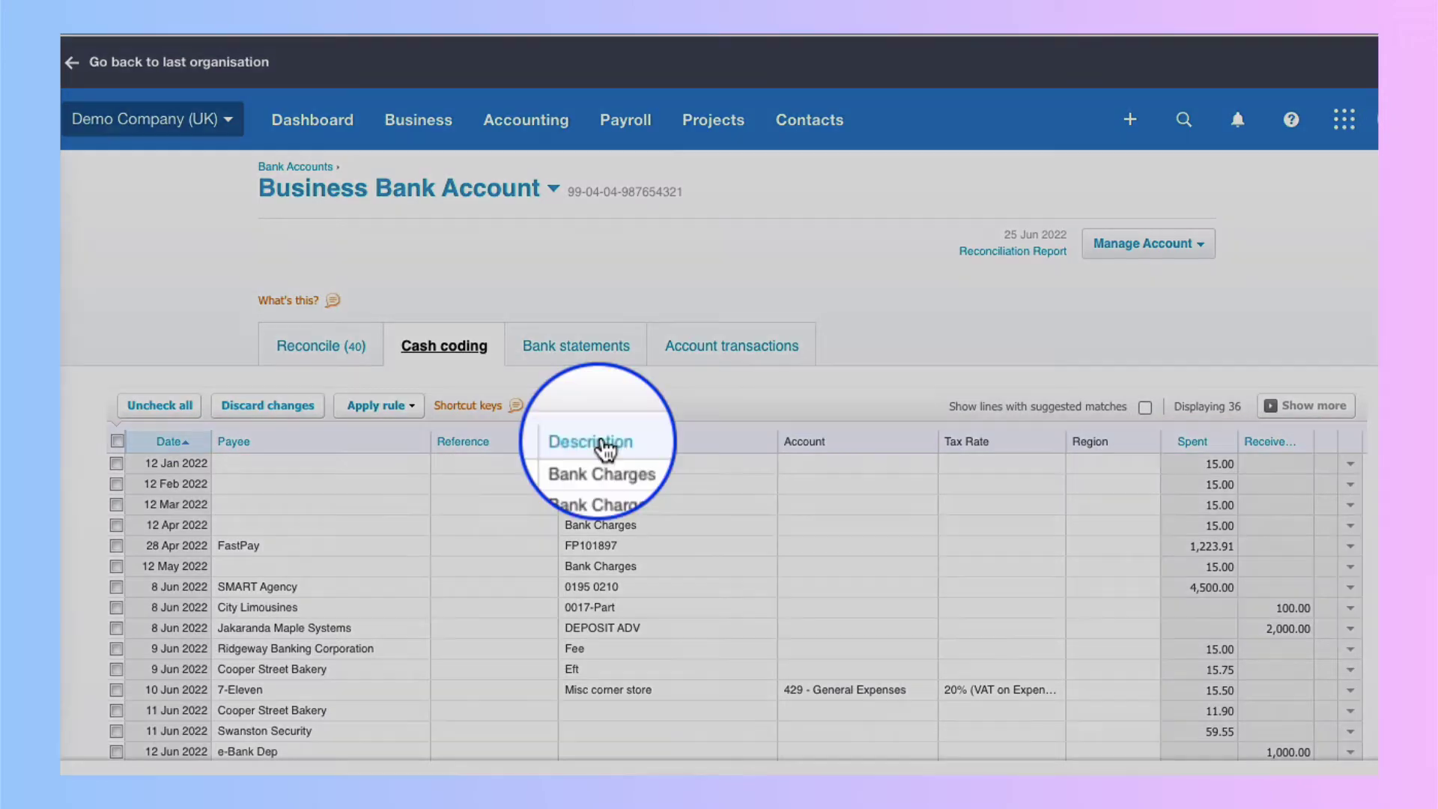
# - Sort by Description and tick the six Bank Charges rows from 12 Jan to 12 Jun
pyautogui.click(600, 442)
pyautogui.scroll(-3, 601, 442)
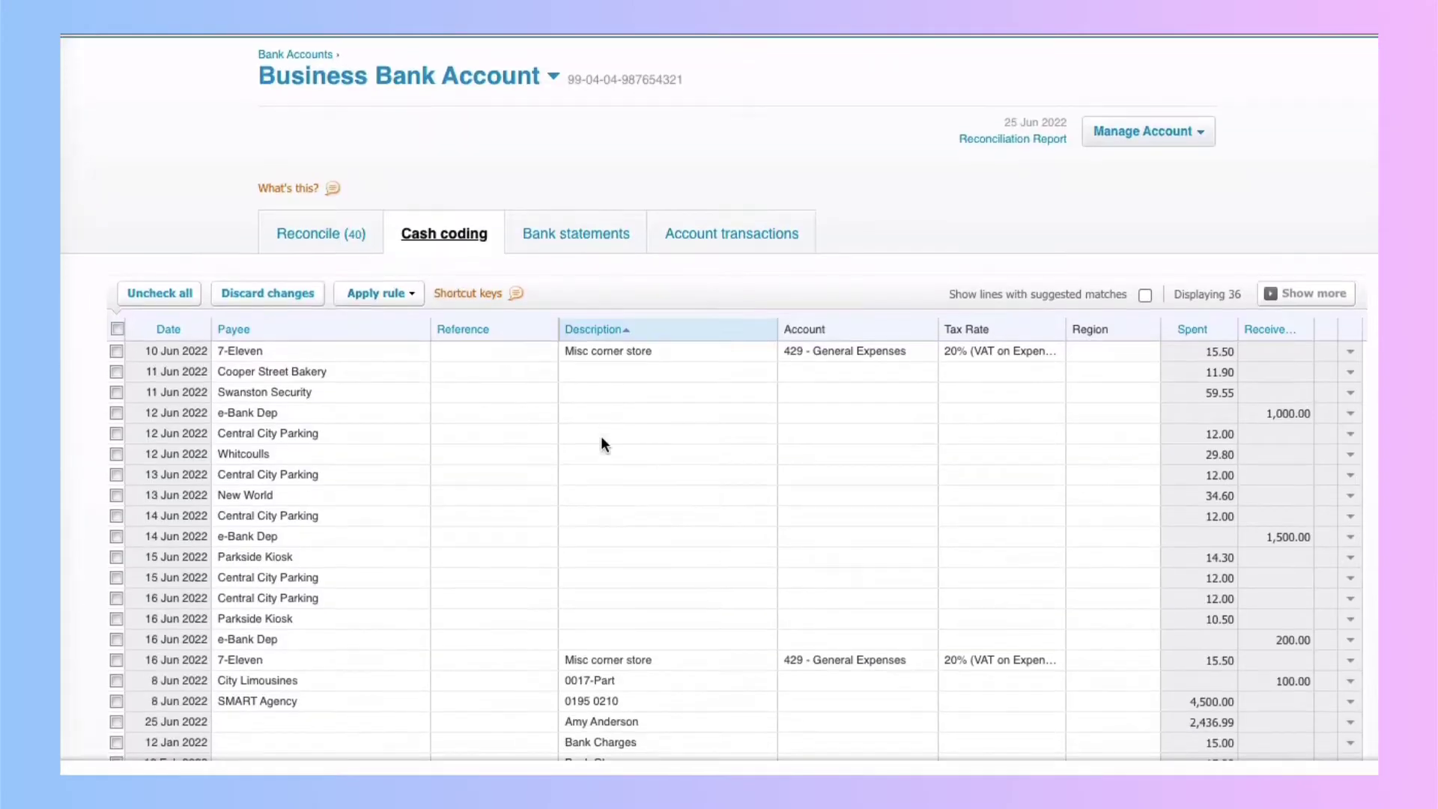
pyautogui.scroll(-2, 601, 444)
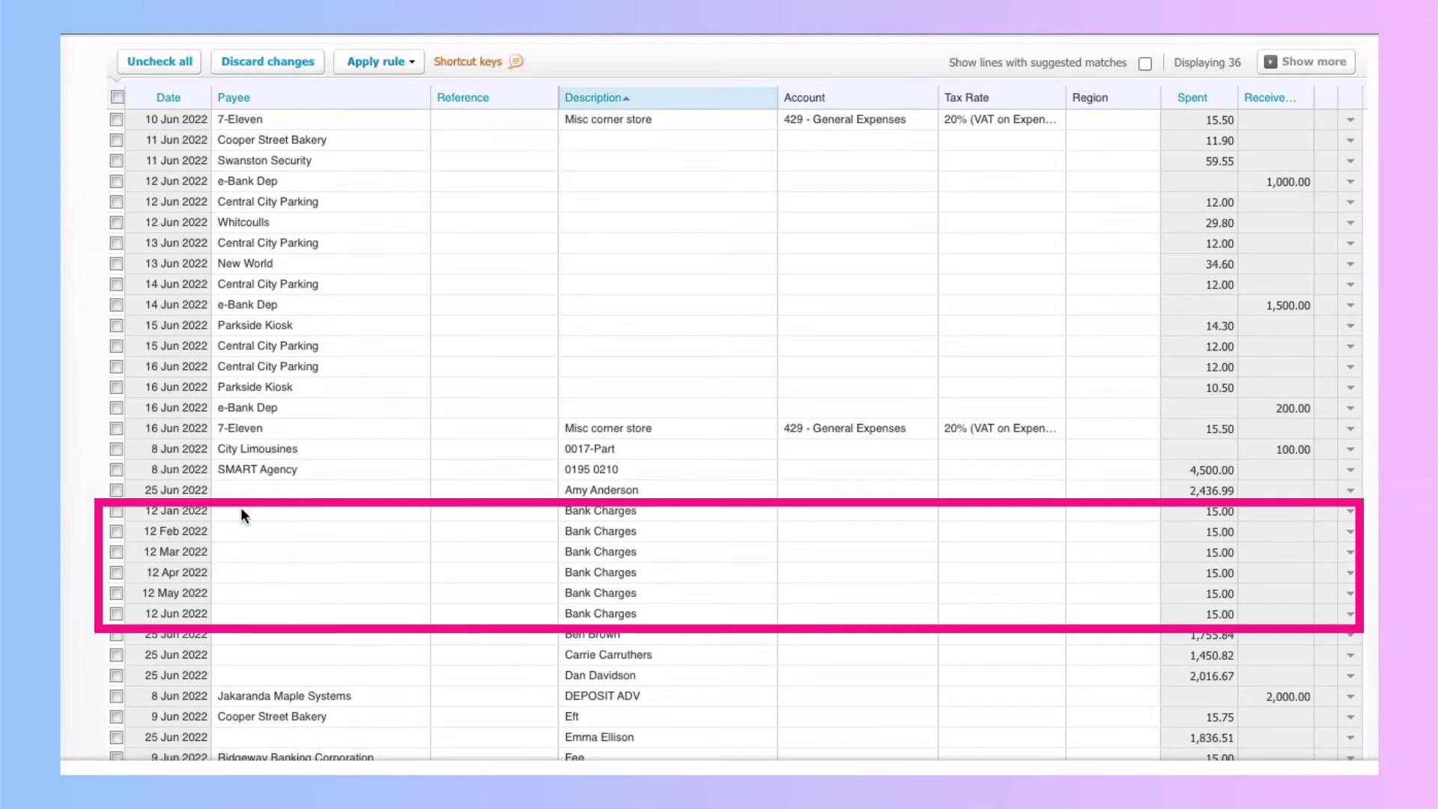
pyautogui.click(122, 510)
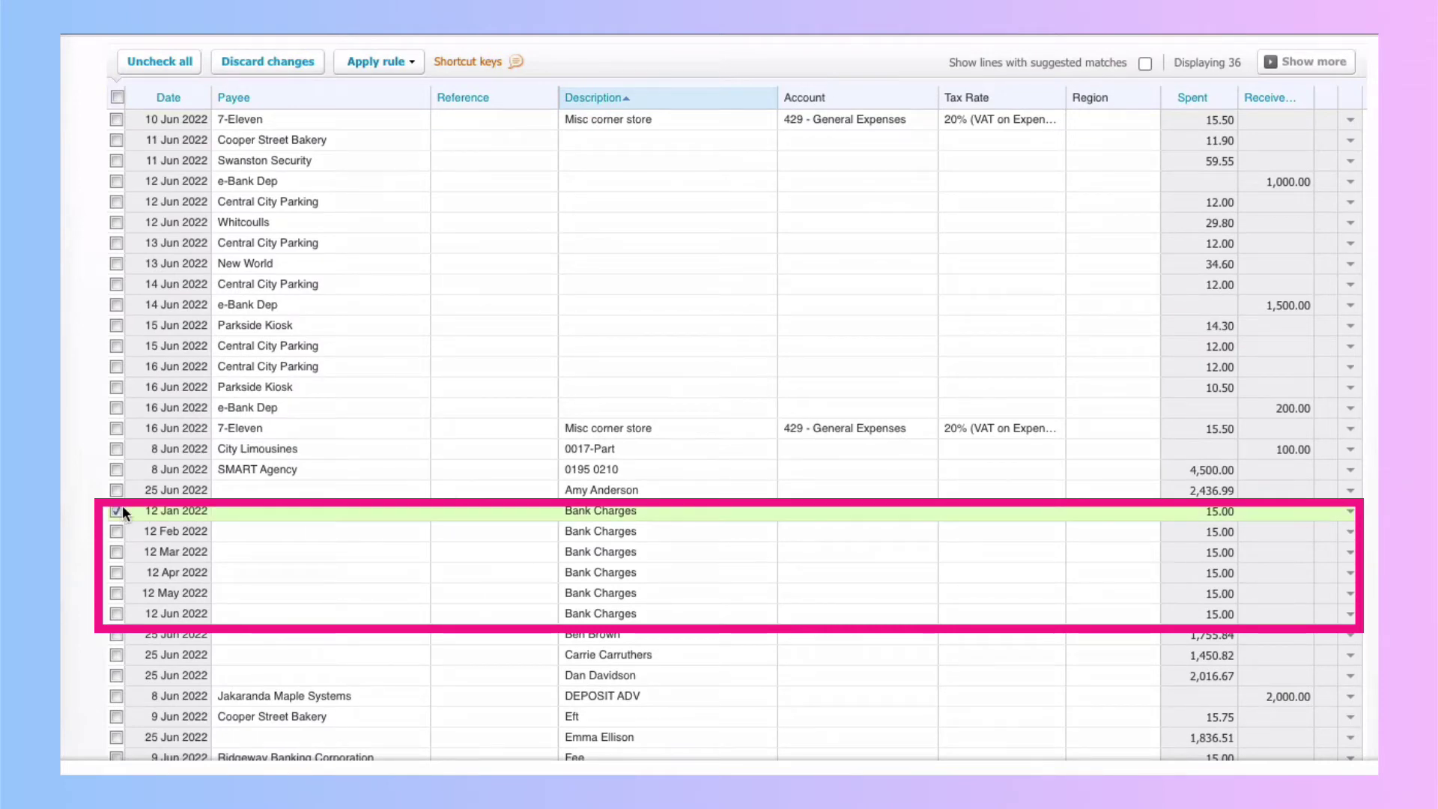
pyautogui.click(122, 531)
pyautogui.click(118, 552)
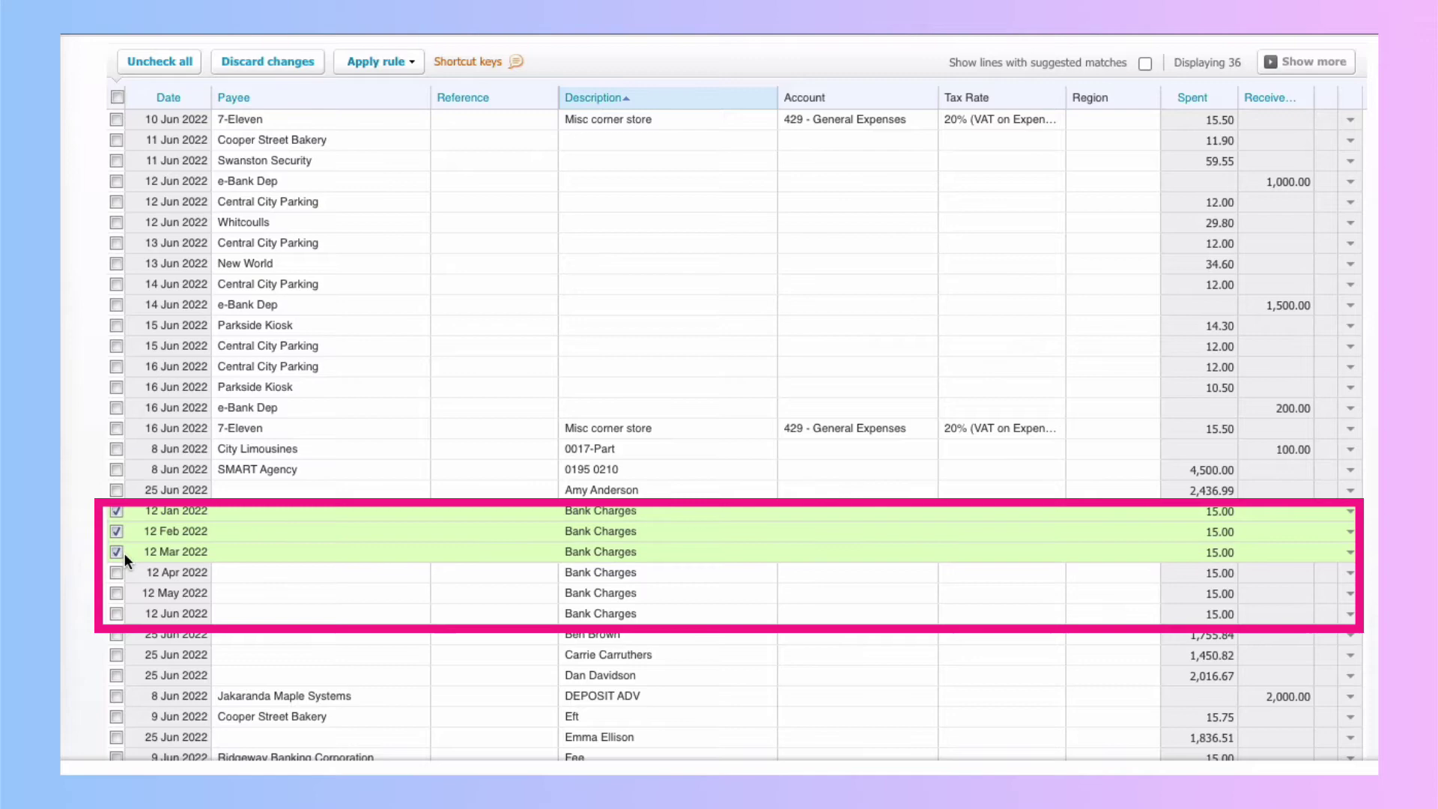
pyautogui.click(117, 572)
pyautogui.click(118, 593)
pyautogui.click(117, 614)
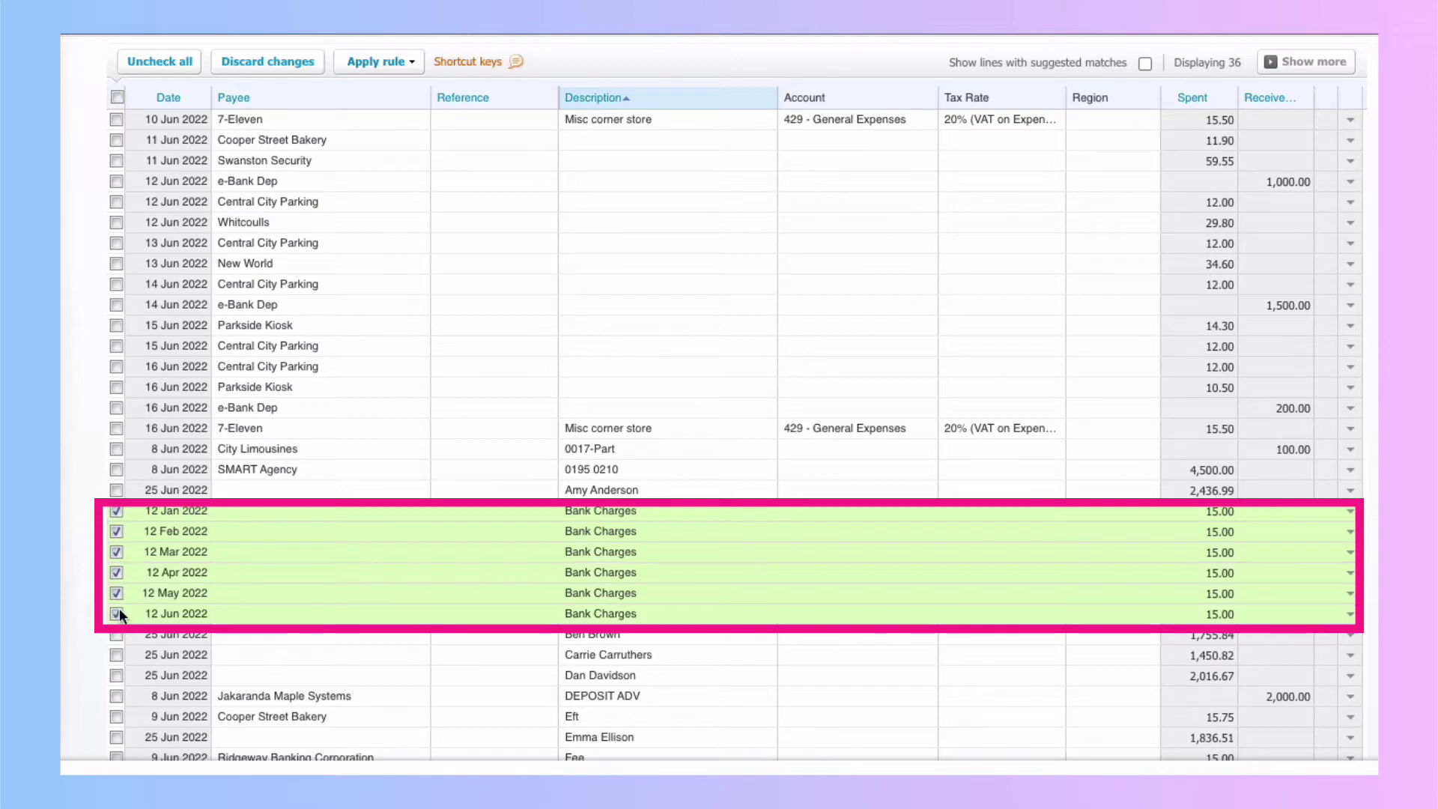
# - Code the ticked Bank Charges rows to account 404 - Bank Fees
pyautogui.click(801, 509)
pyautogui.write('ba')
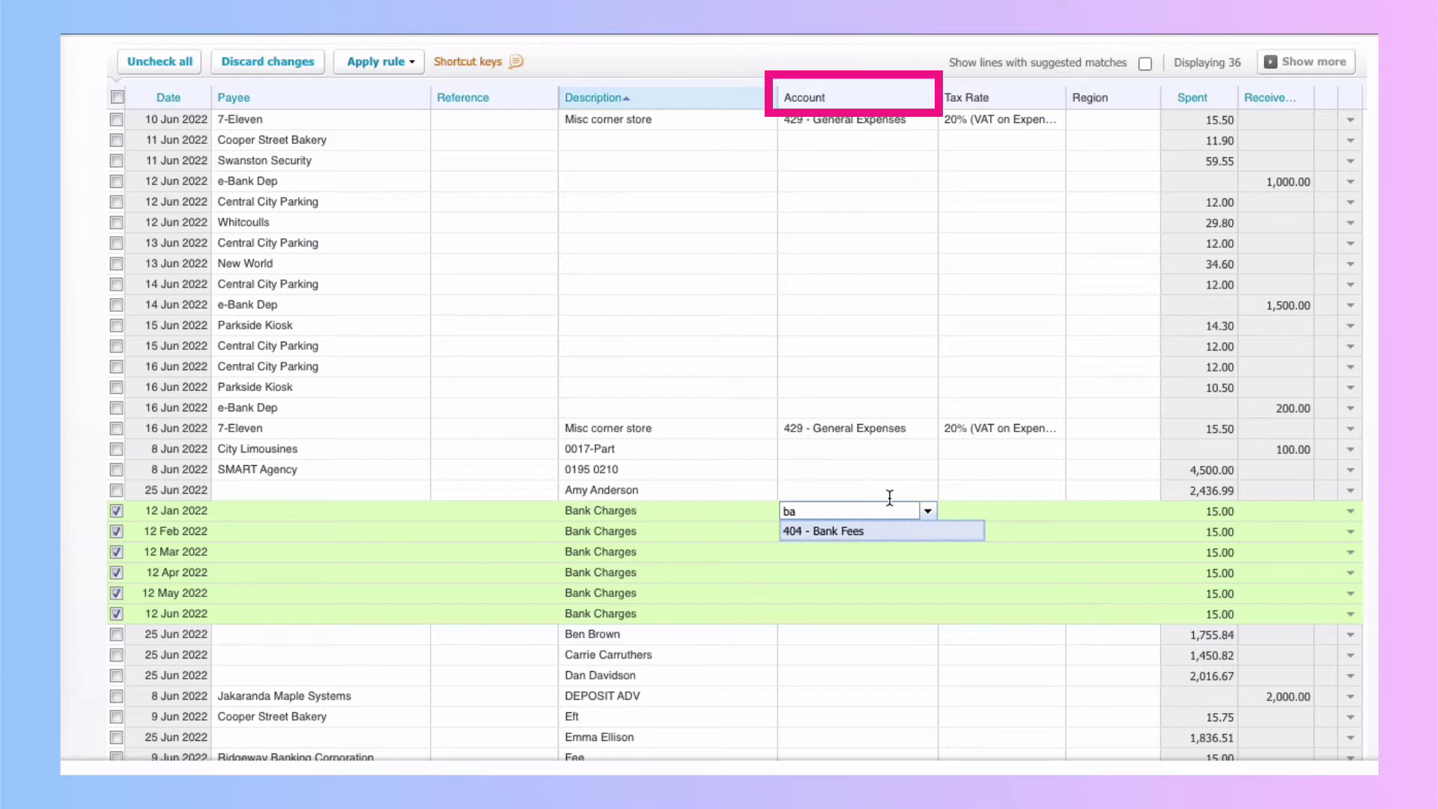
pyautogui.click(850, 530)
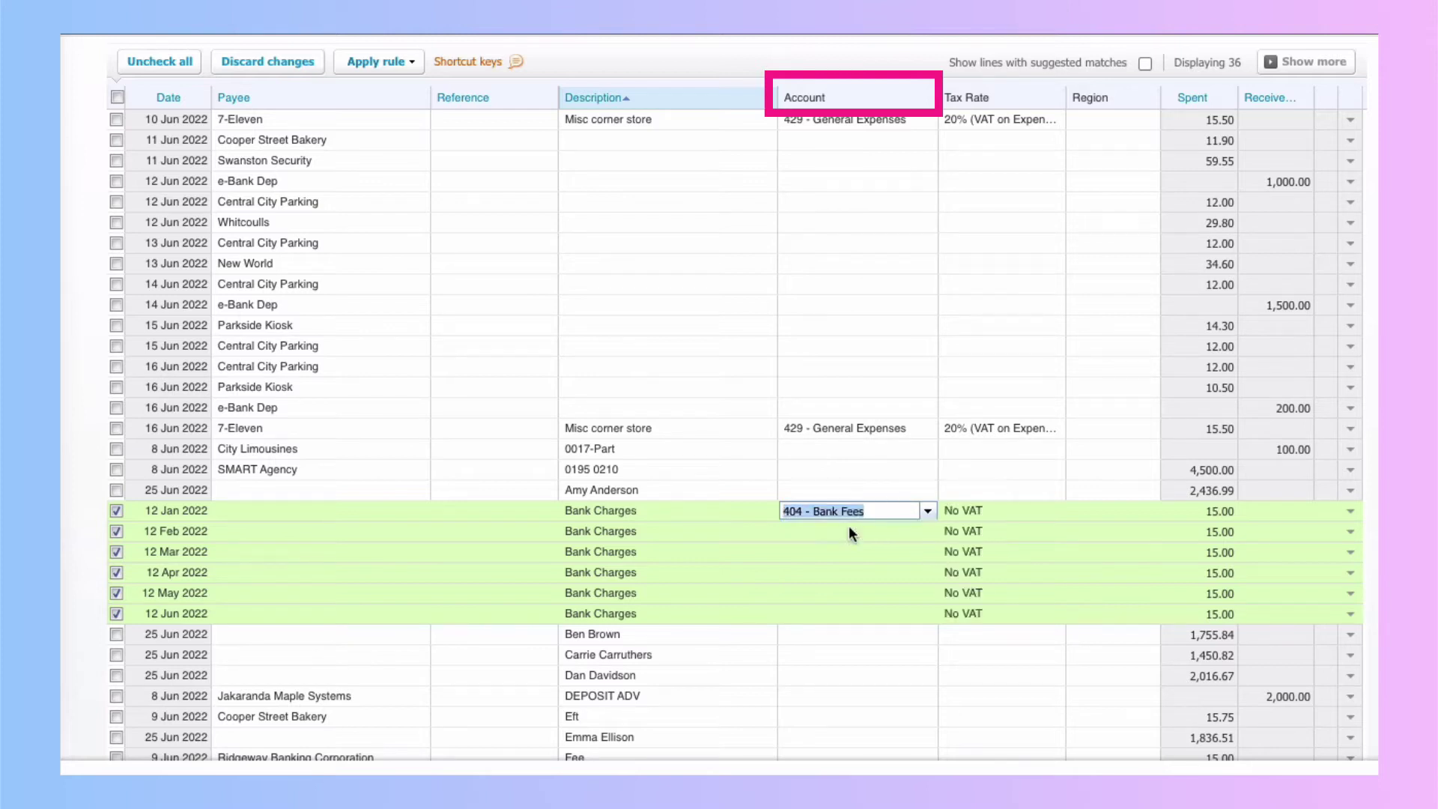
pyautogui.press('Tab')
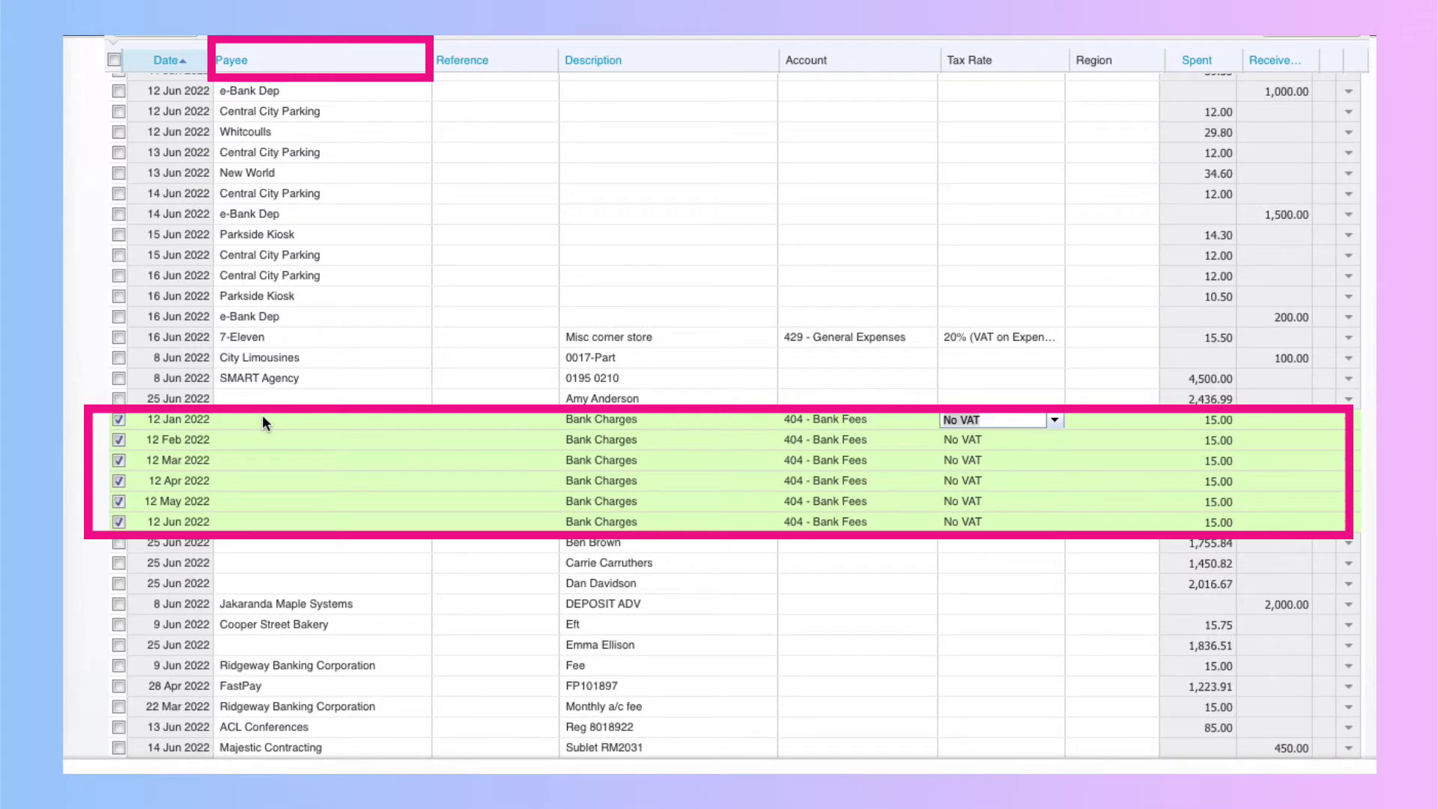
# - Give the six Bank Charges lines payee My Bank, then save and reconcile them
pyautogui.click(262, 418)
pyautogui.write('M')
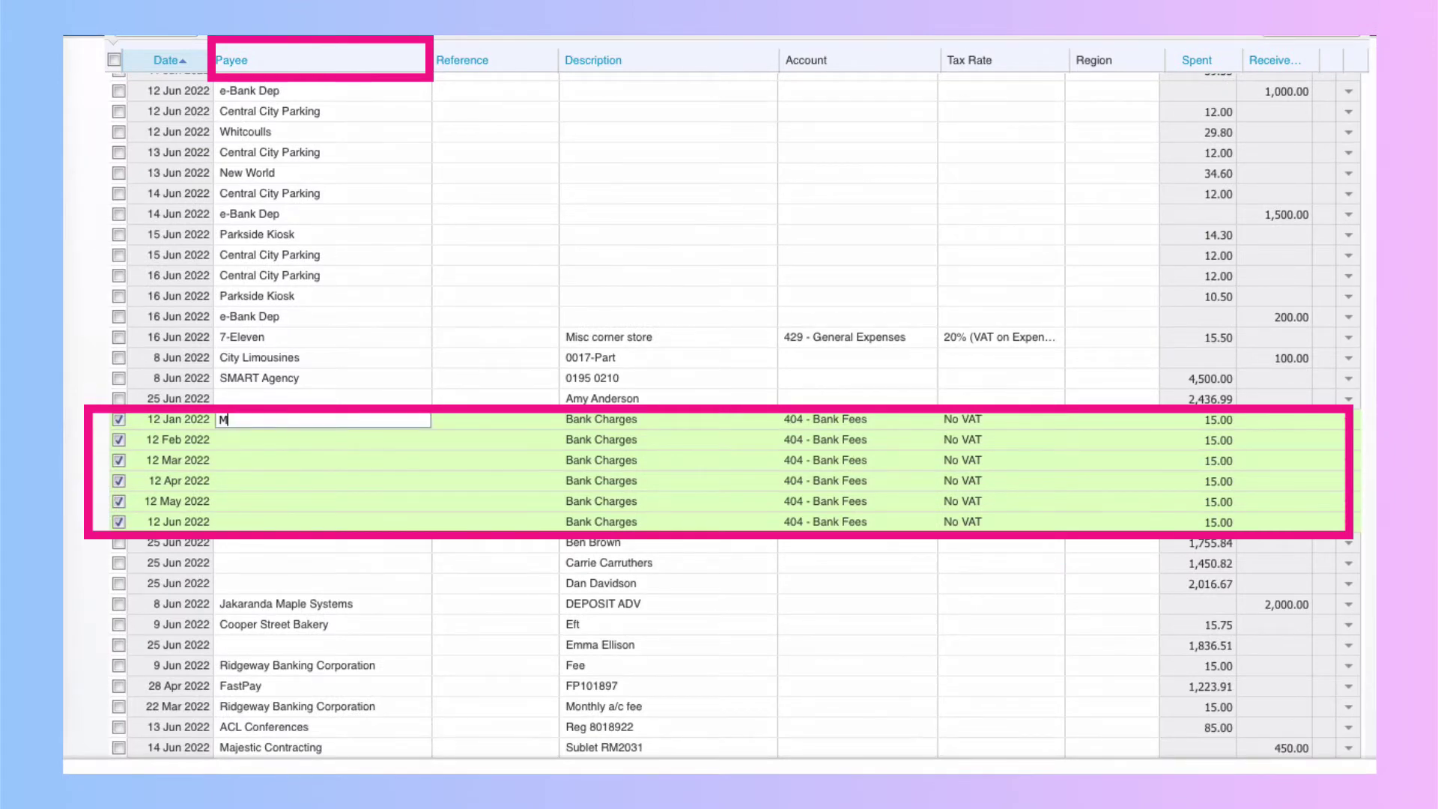
pyautogui.write('y Bank')
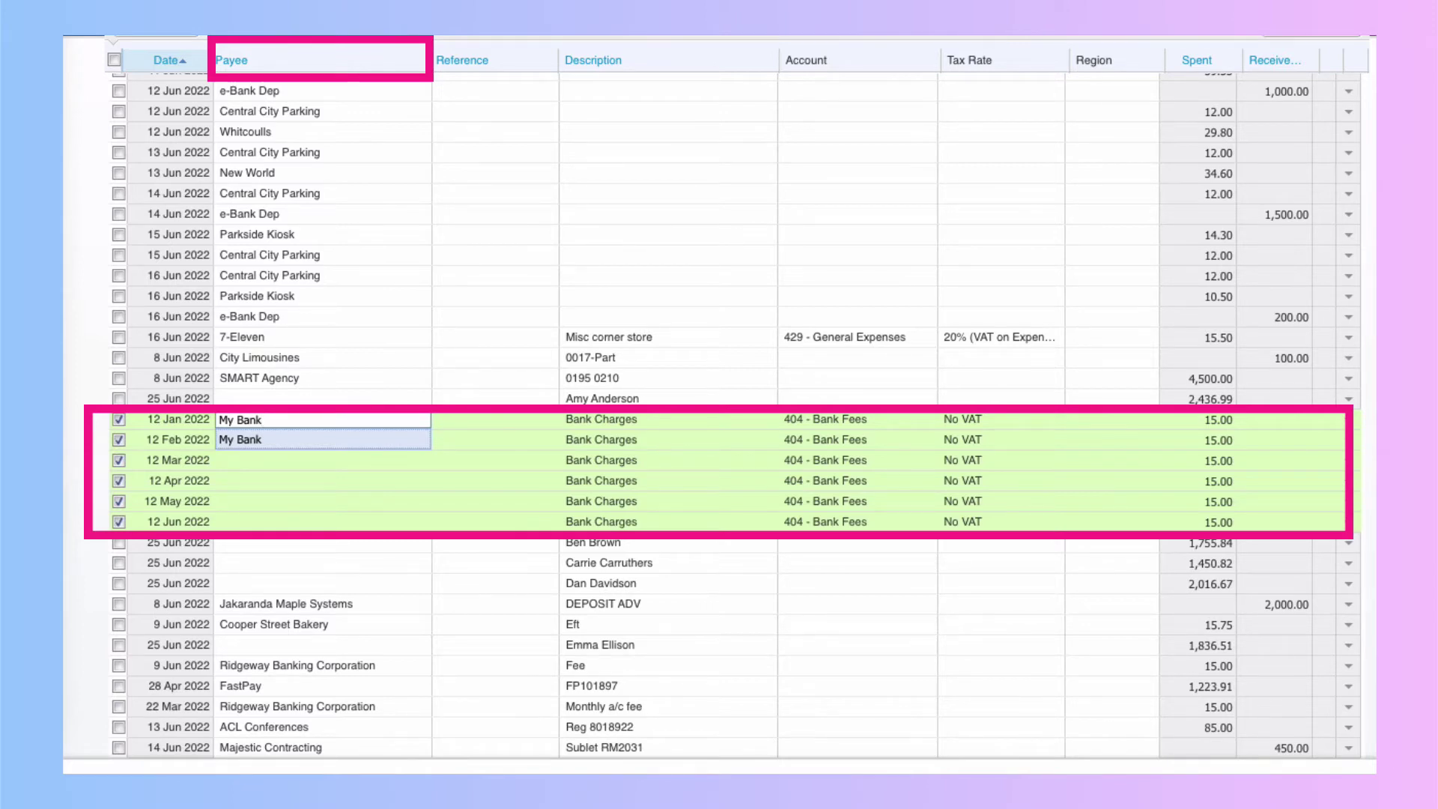
pyautogui.press('Tab')
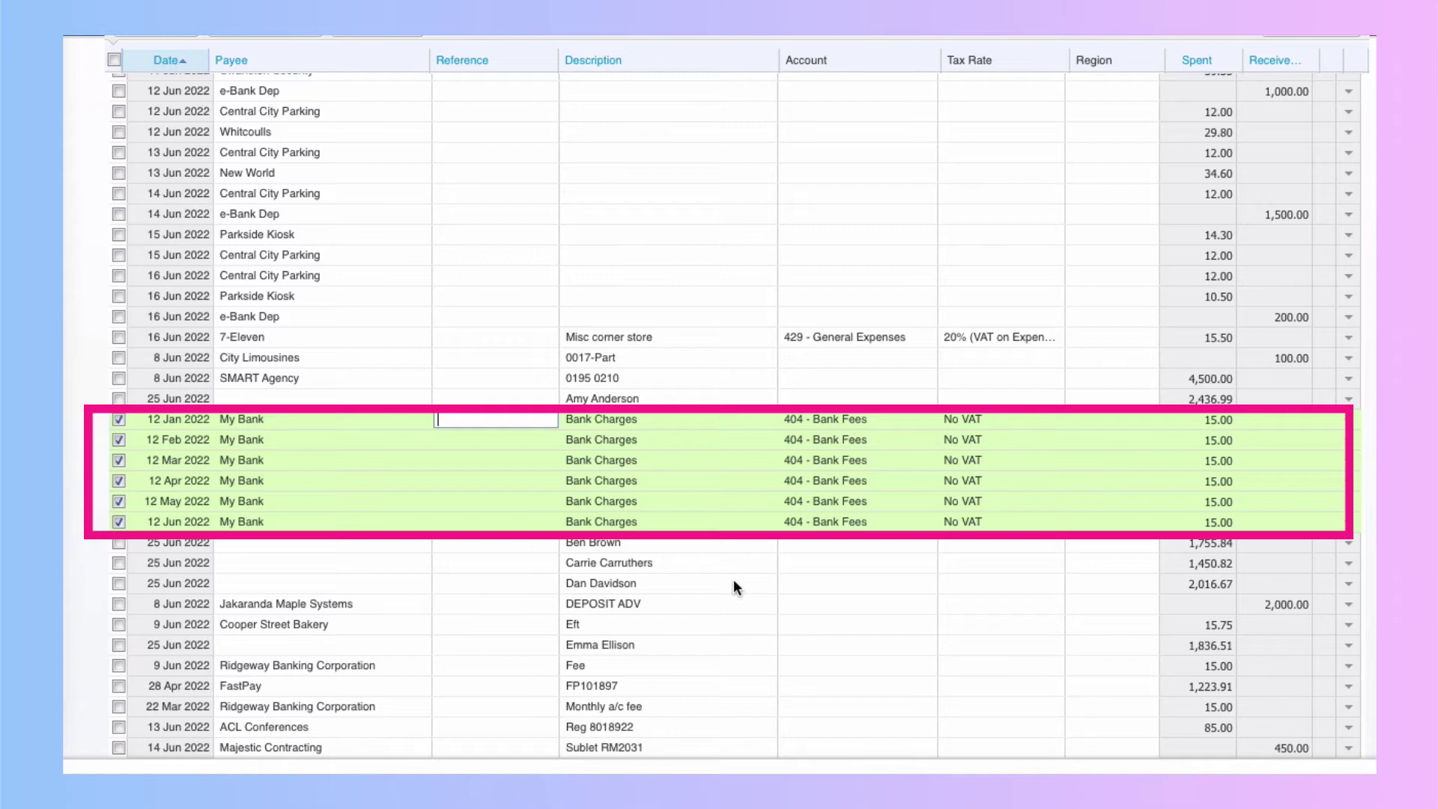
pyautogui.scroll(-5, 711, 502)
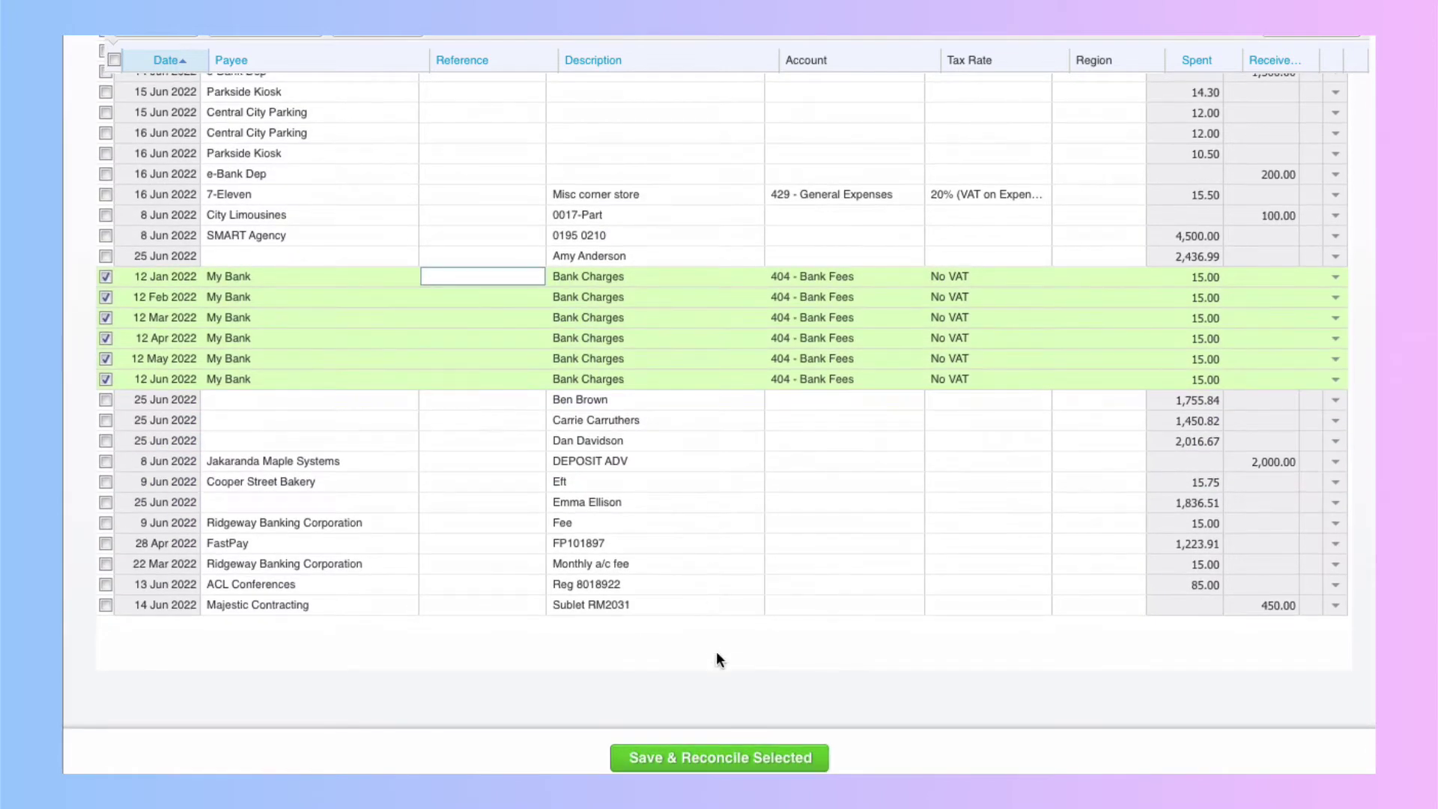
pyautogui.click(719, 759)
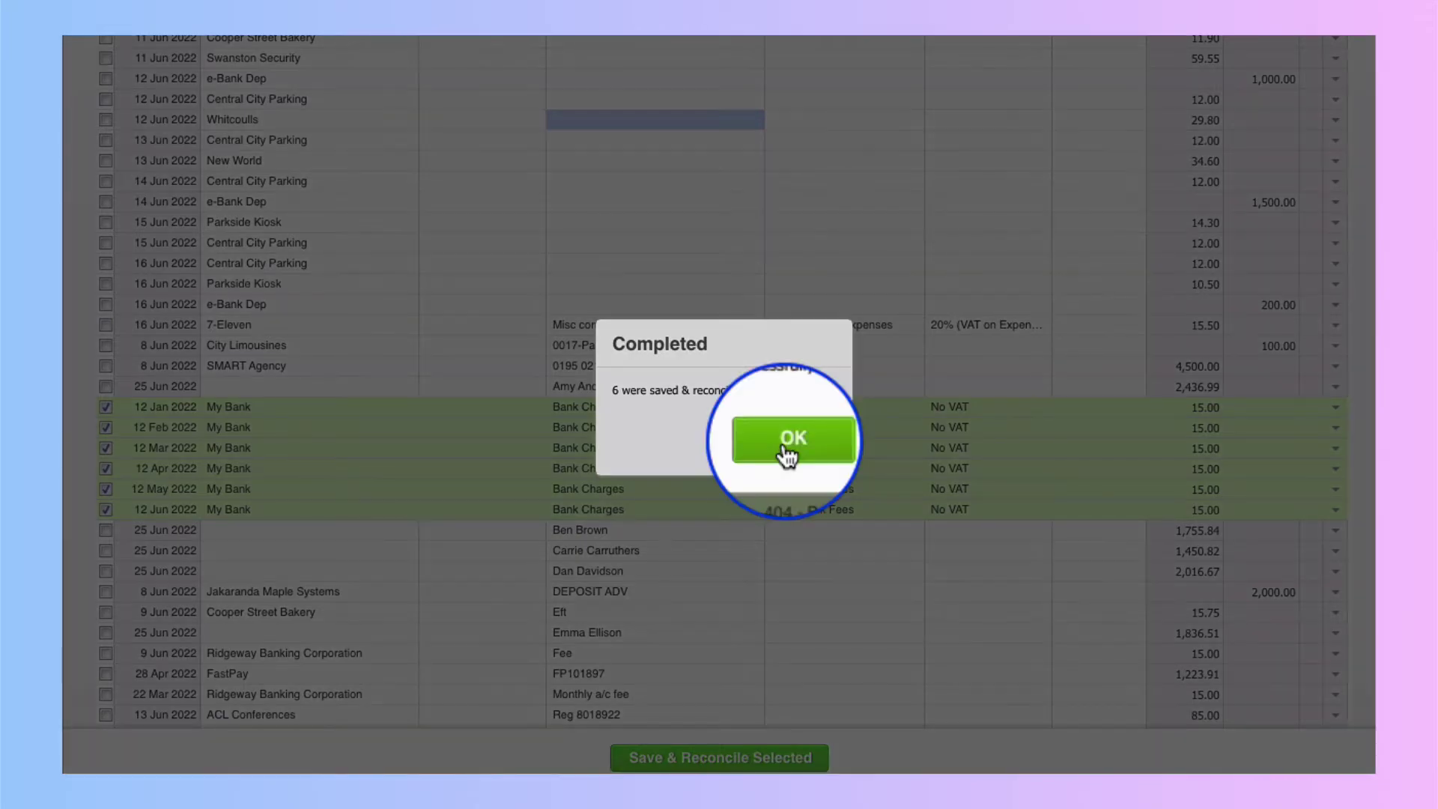
# - Close the Completed confirmation and sort the cash coding grid by Payee
pyautogui.click(785, 448)
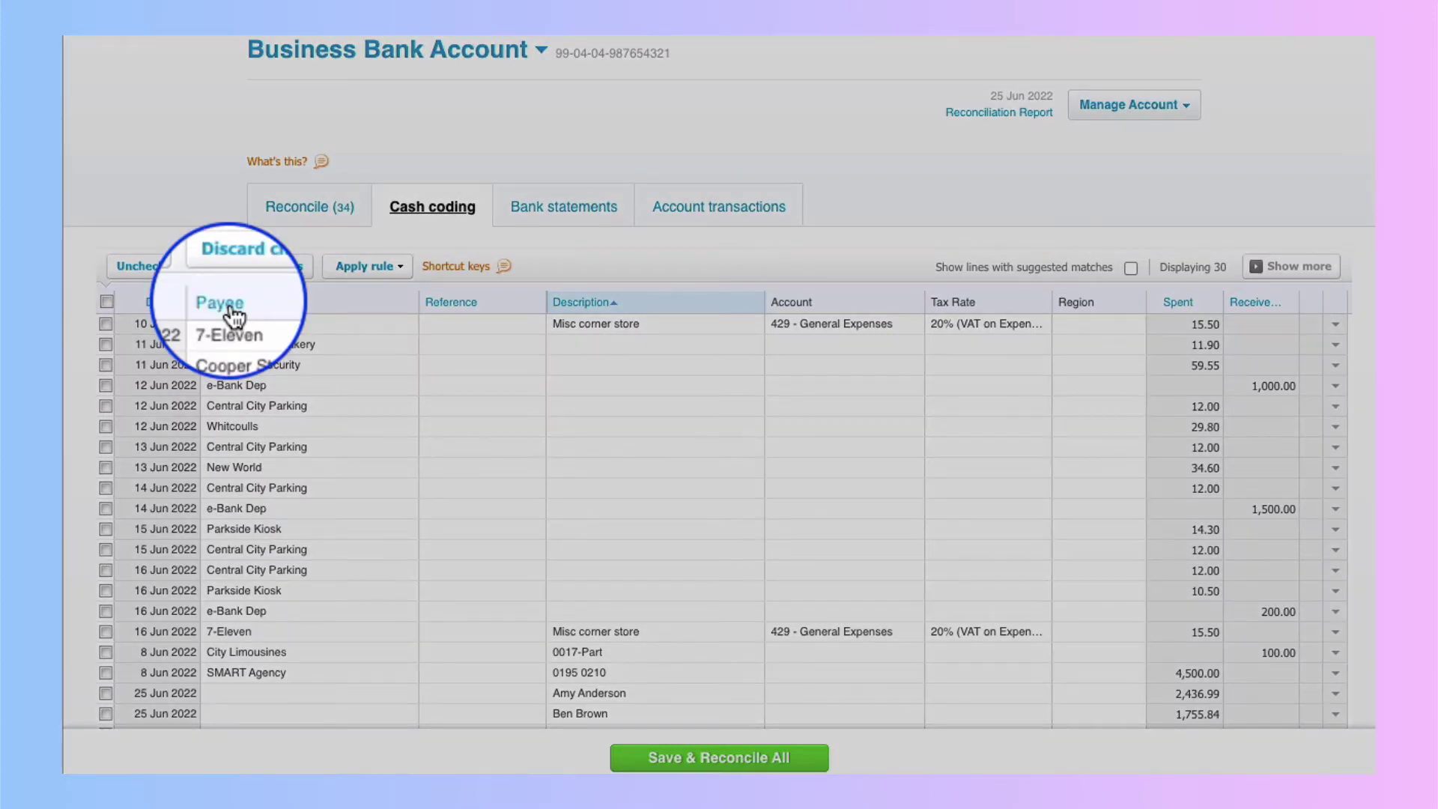
pyautogui.click(225, 302)
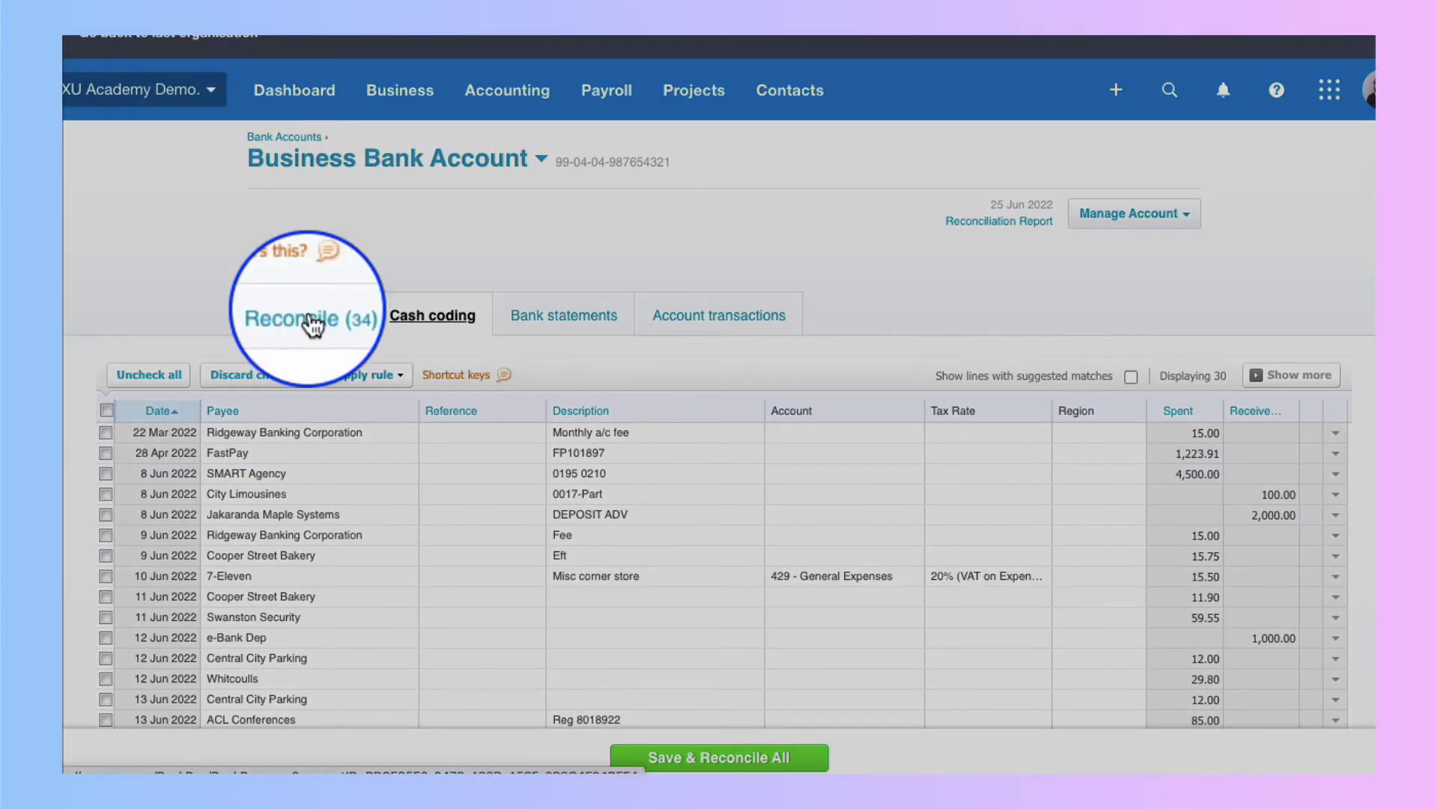
# - Switch to Reconcile (34) and review the statement lines, including the 7-Eleven rule suggestion
pyautogui.click(312, 324)
pyautogui.scroll(-10, 578, 482)
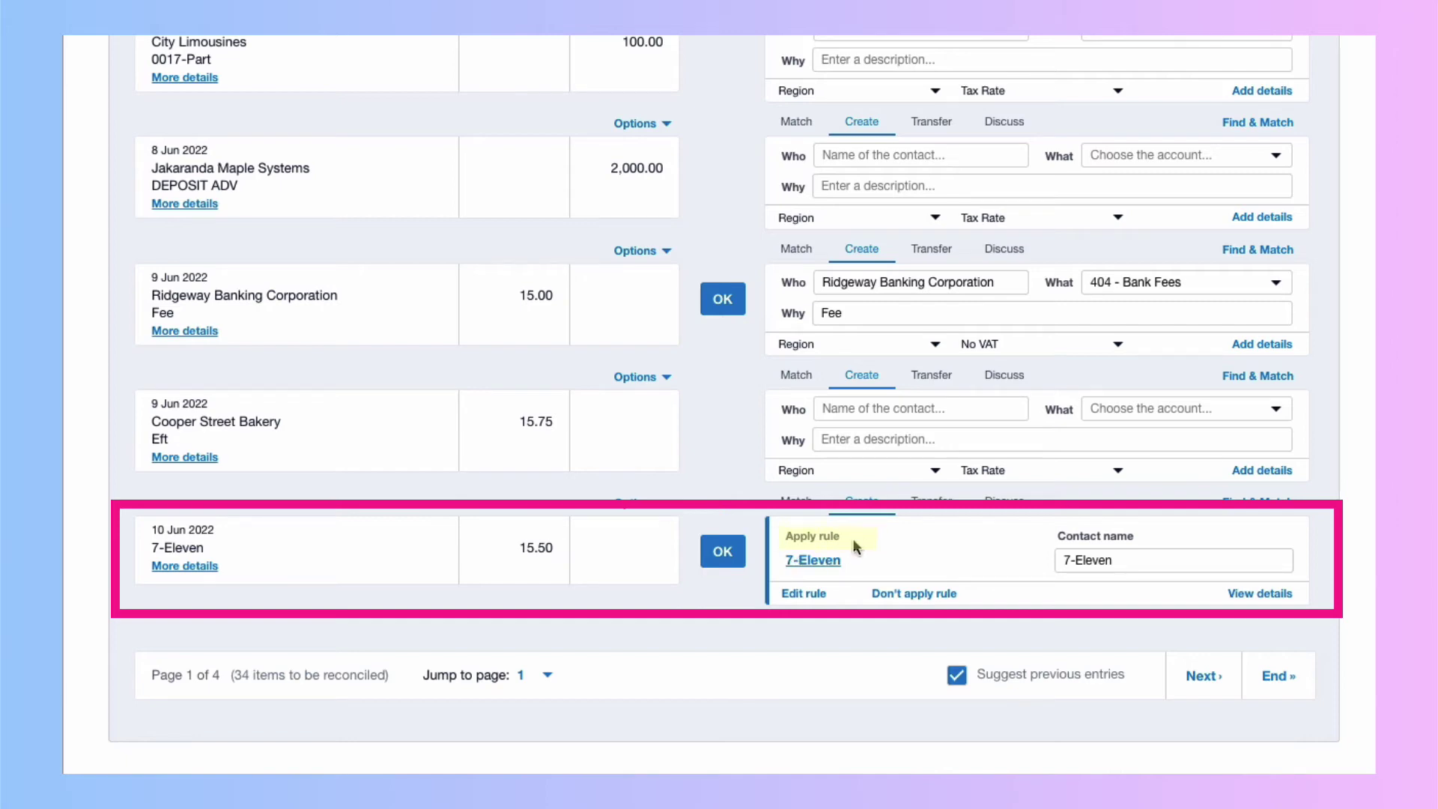
pyautogui.click(722, 552)
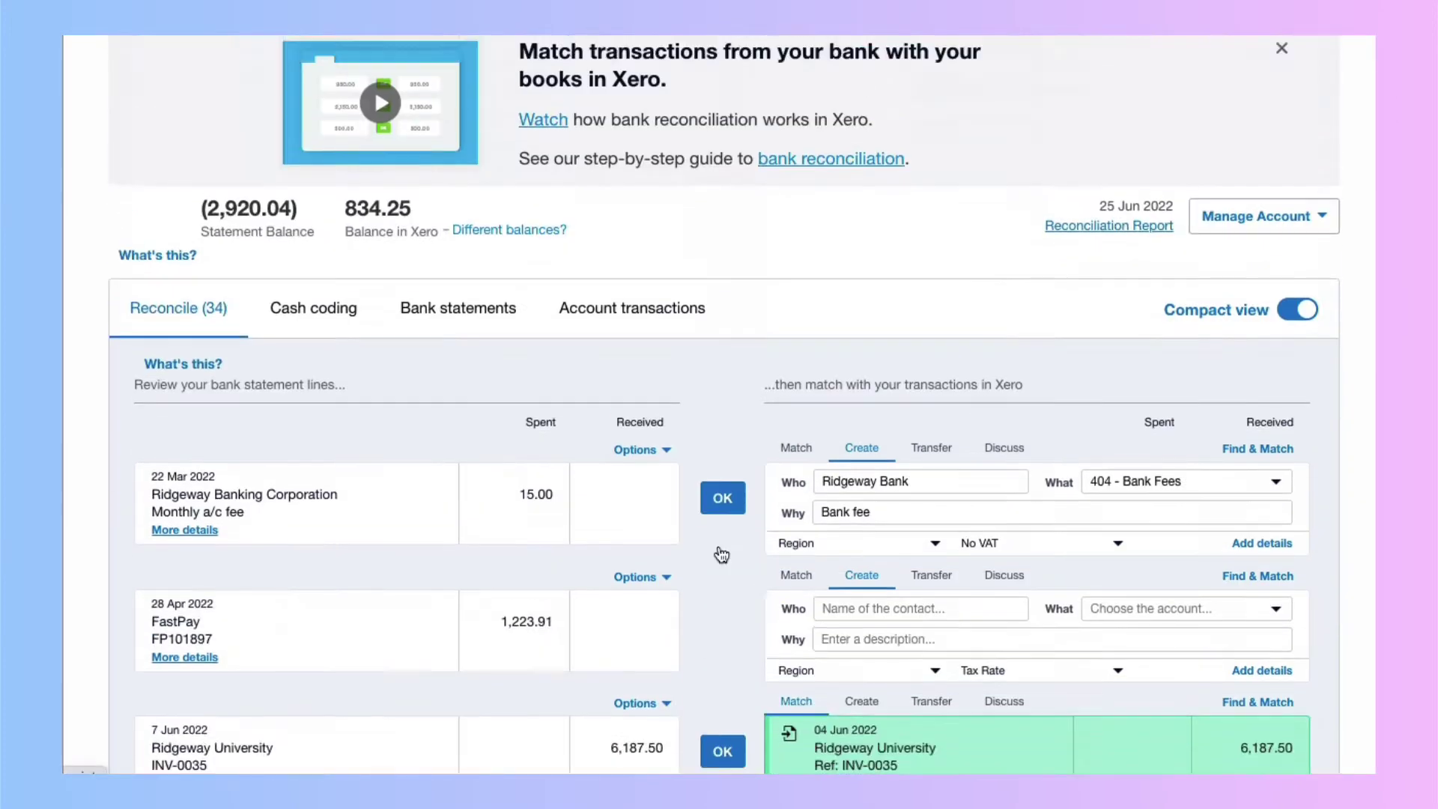
pyautogui.scroll(2, 719, 509)
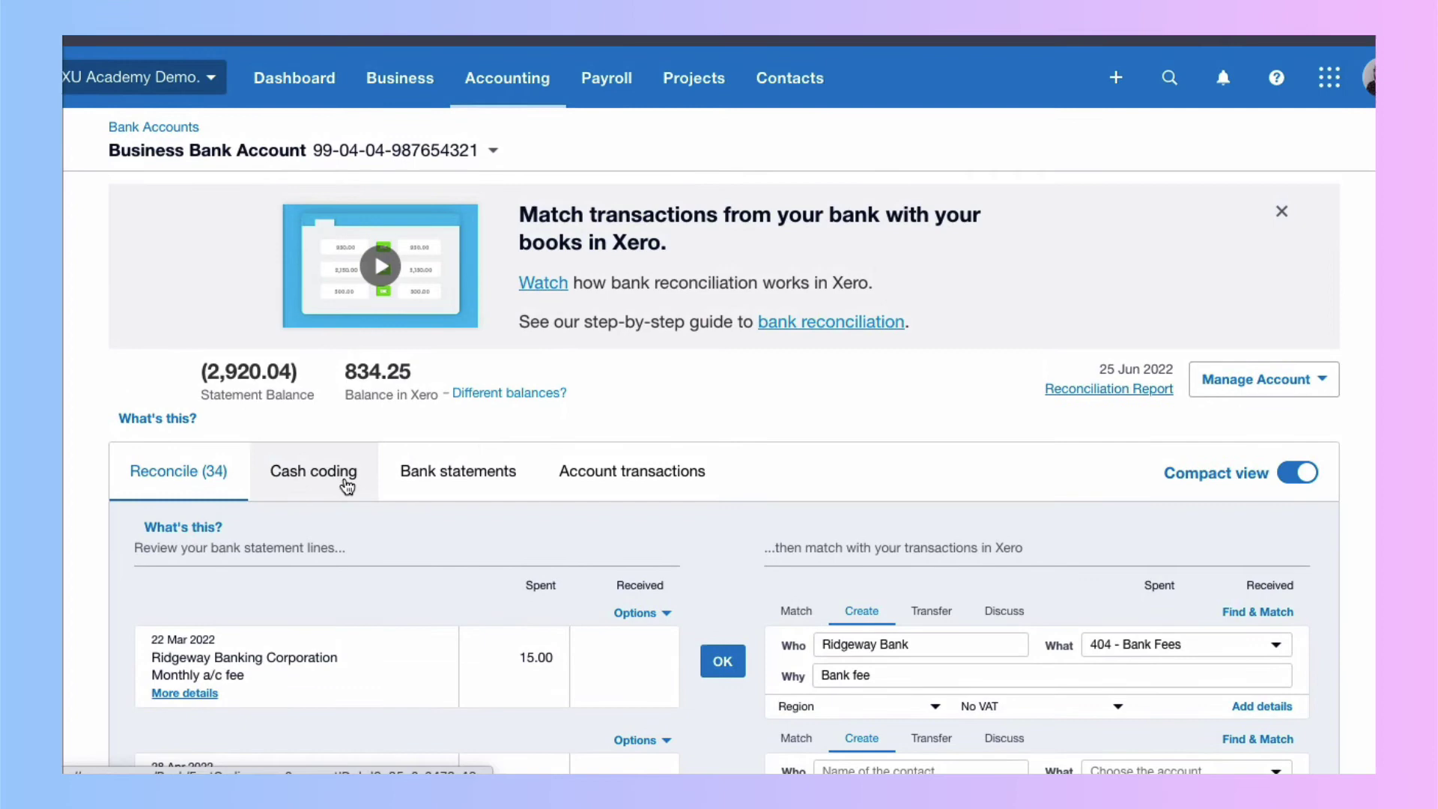
# - Back in Cash coding, save and reconcile the 10 Jun and 16 Jun 7-Eleven lines
pyautogui.click(344, 485)
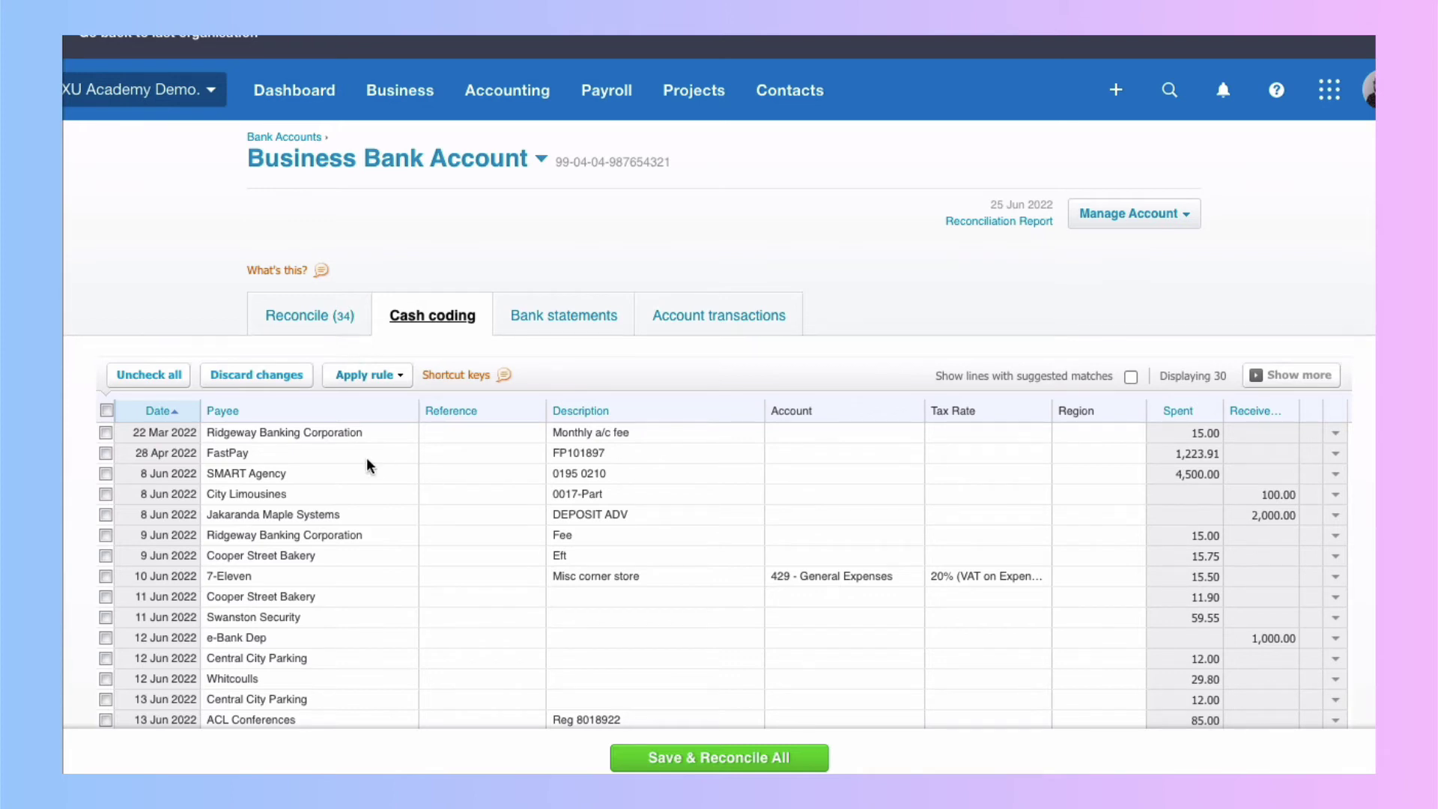
pyautogui.click(229, 412)
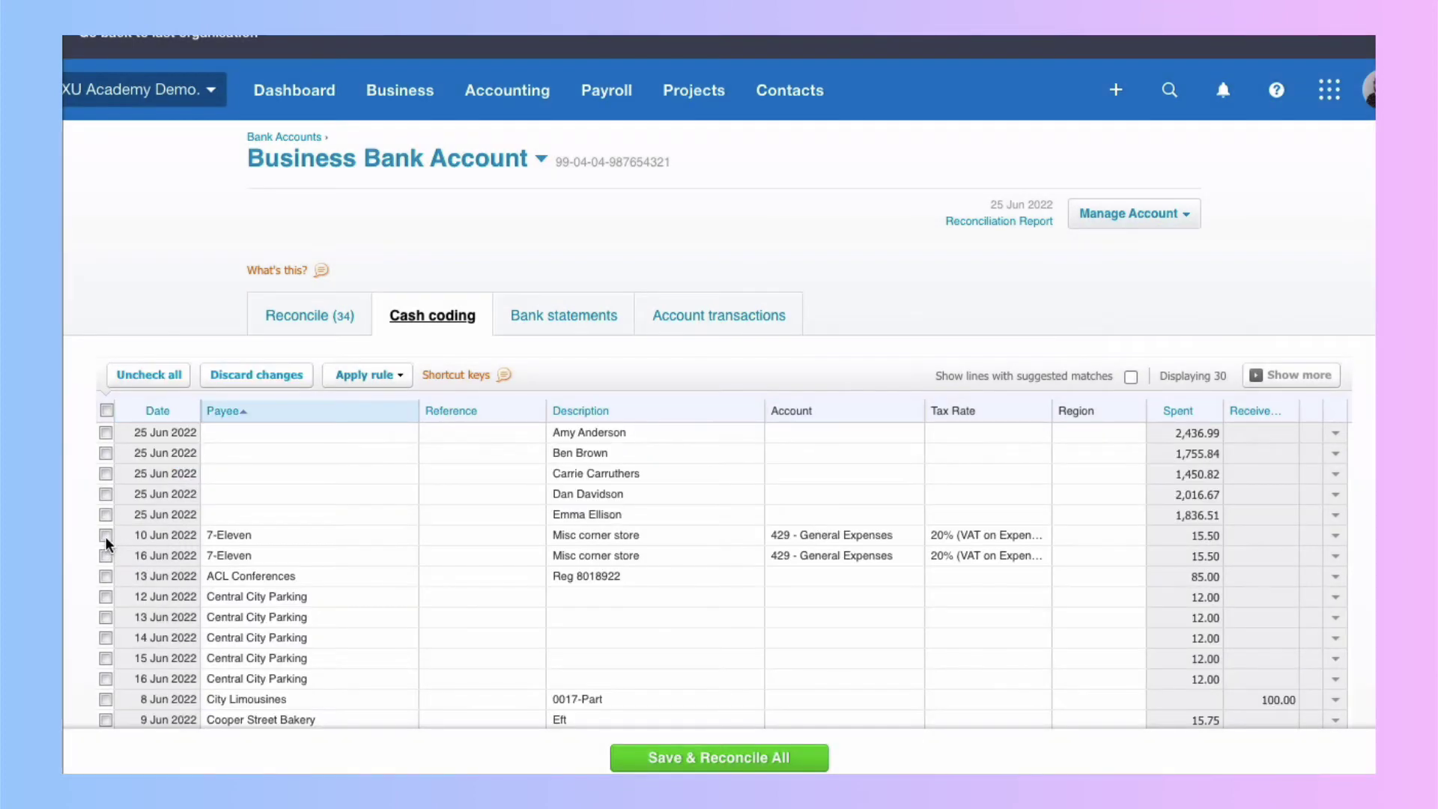
pyautogui.click(106, 536)
pyautogui.click(105, 556)
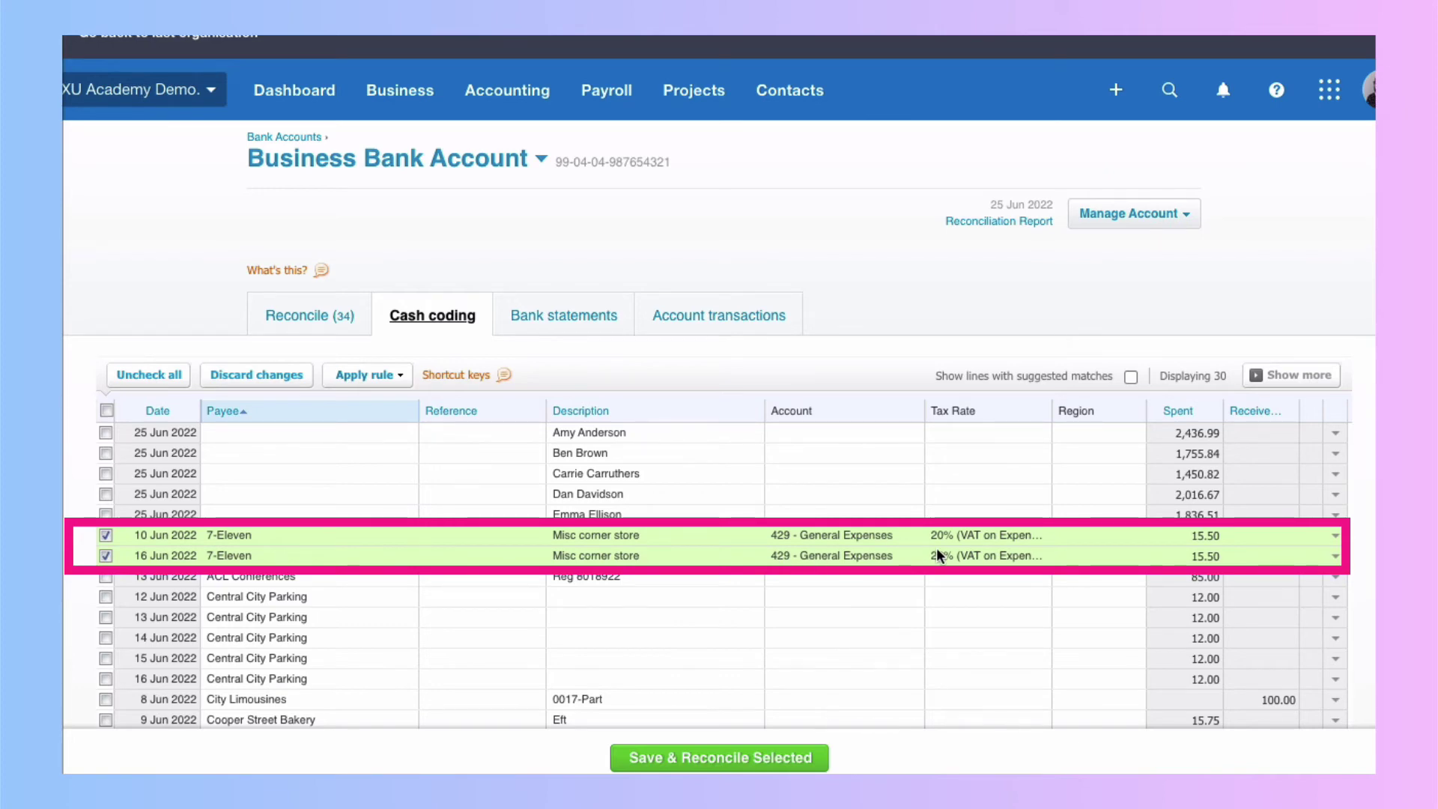
pyautogui.click(699, 761)
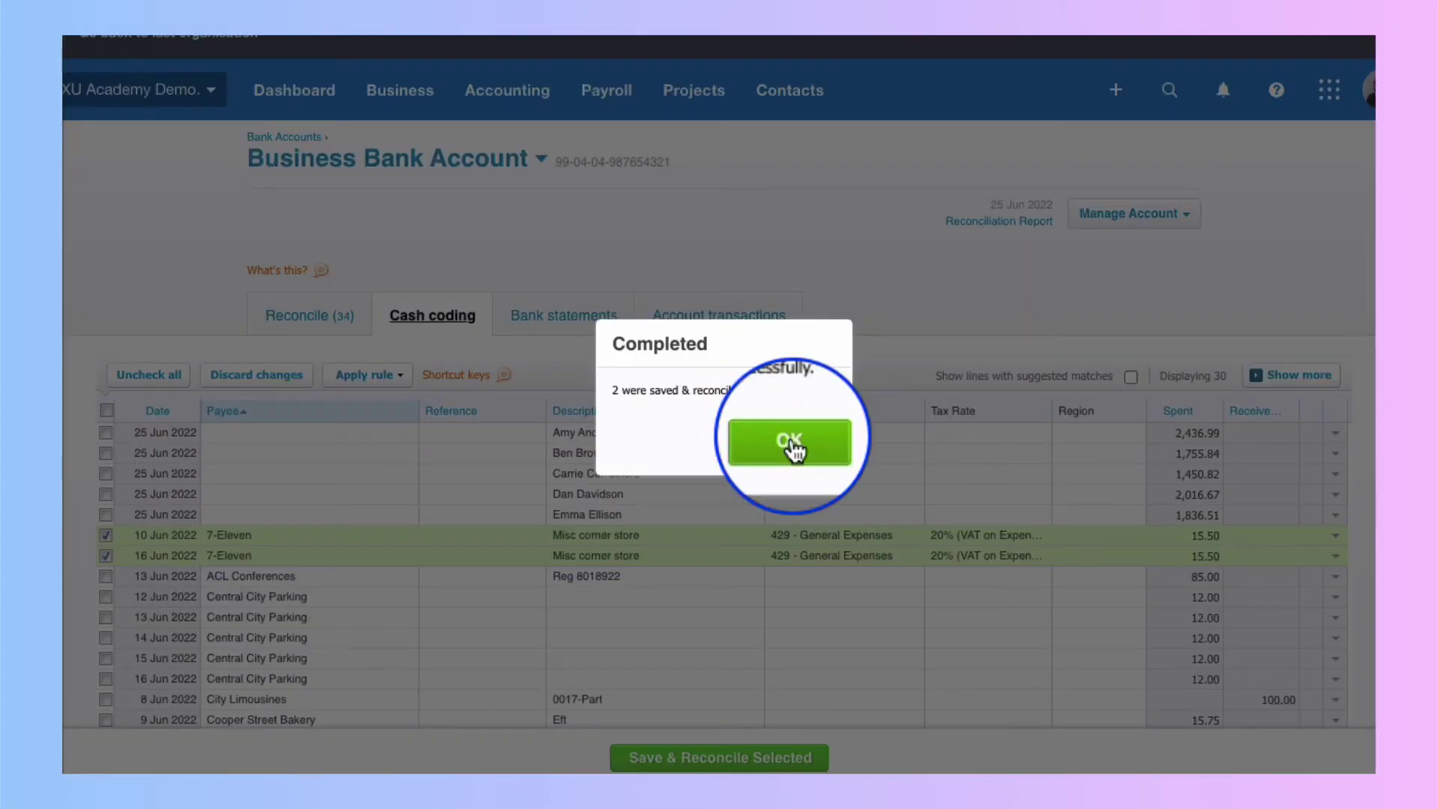
pyautogui.click(790, 441)
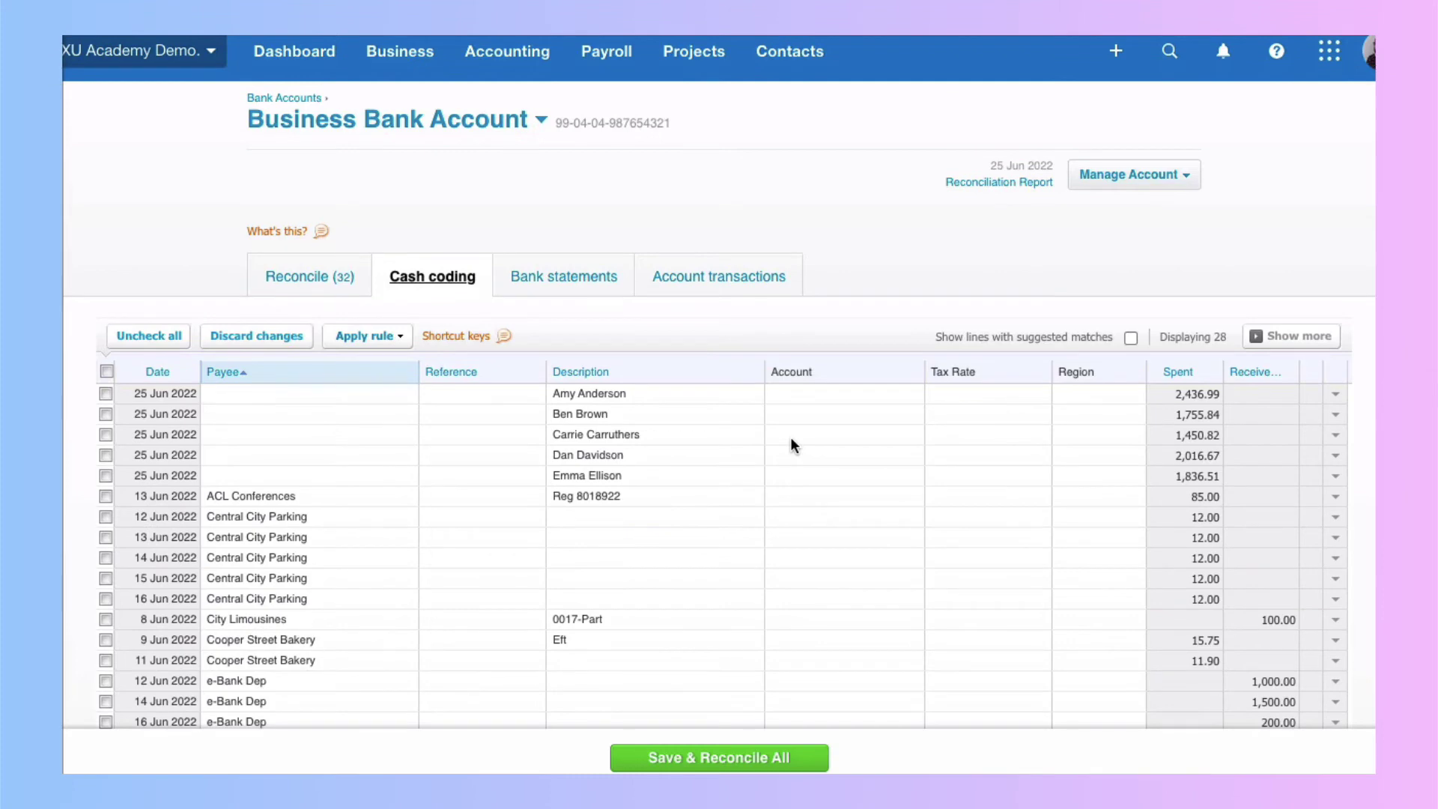
# - Code the 22 Mar and 9 Jun 2022 Ridgeway fee lines to 404 - Bank Fees and reconcile them
pyautogui.scroll(-5, 694, 580)
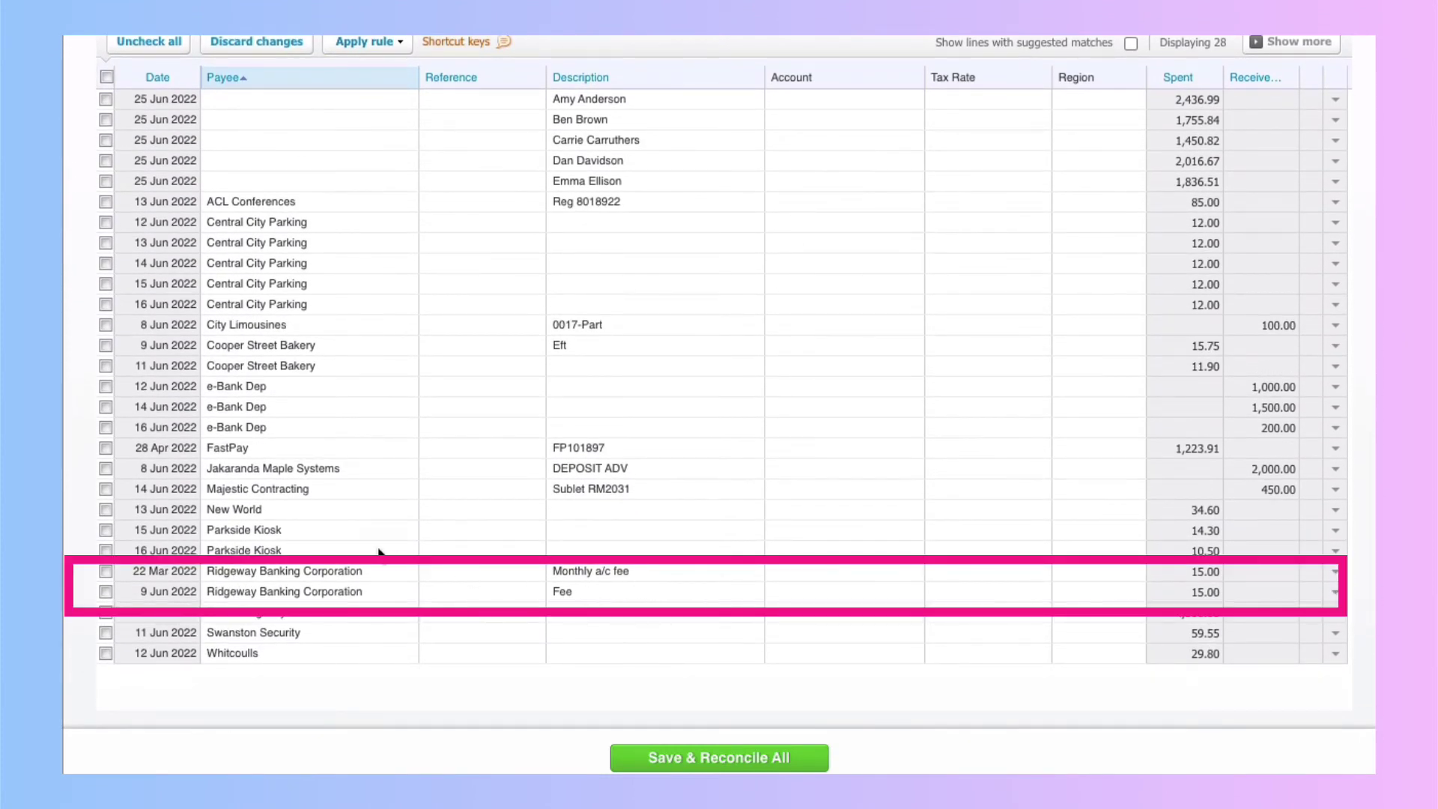
pyautogui.click(106, 571)
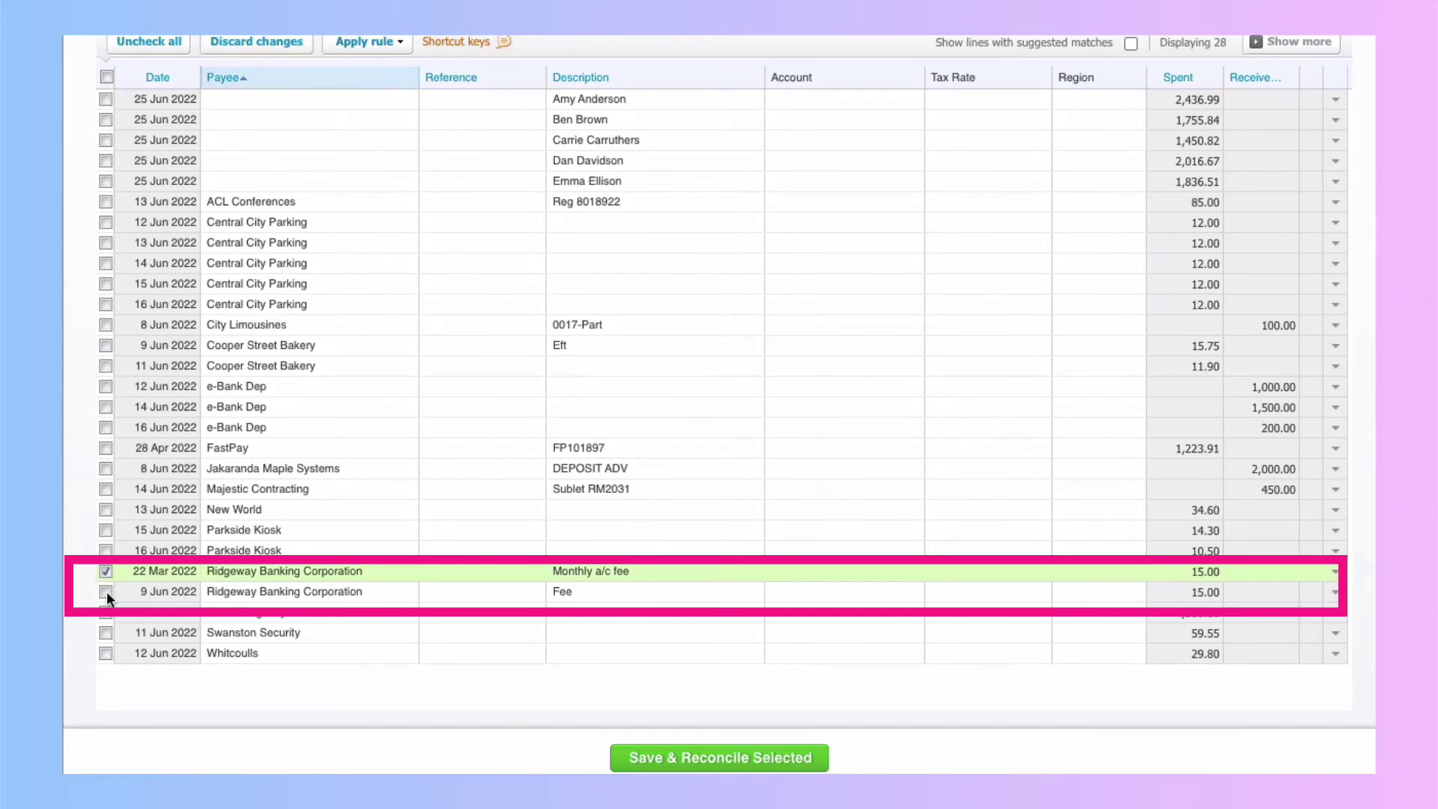
pyautogui.click(106, 591)
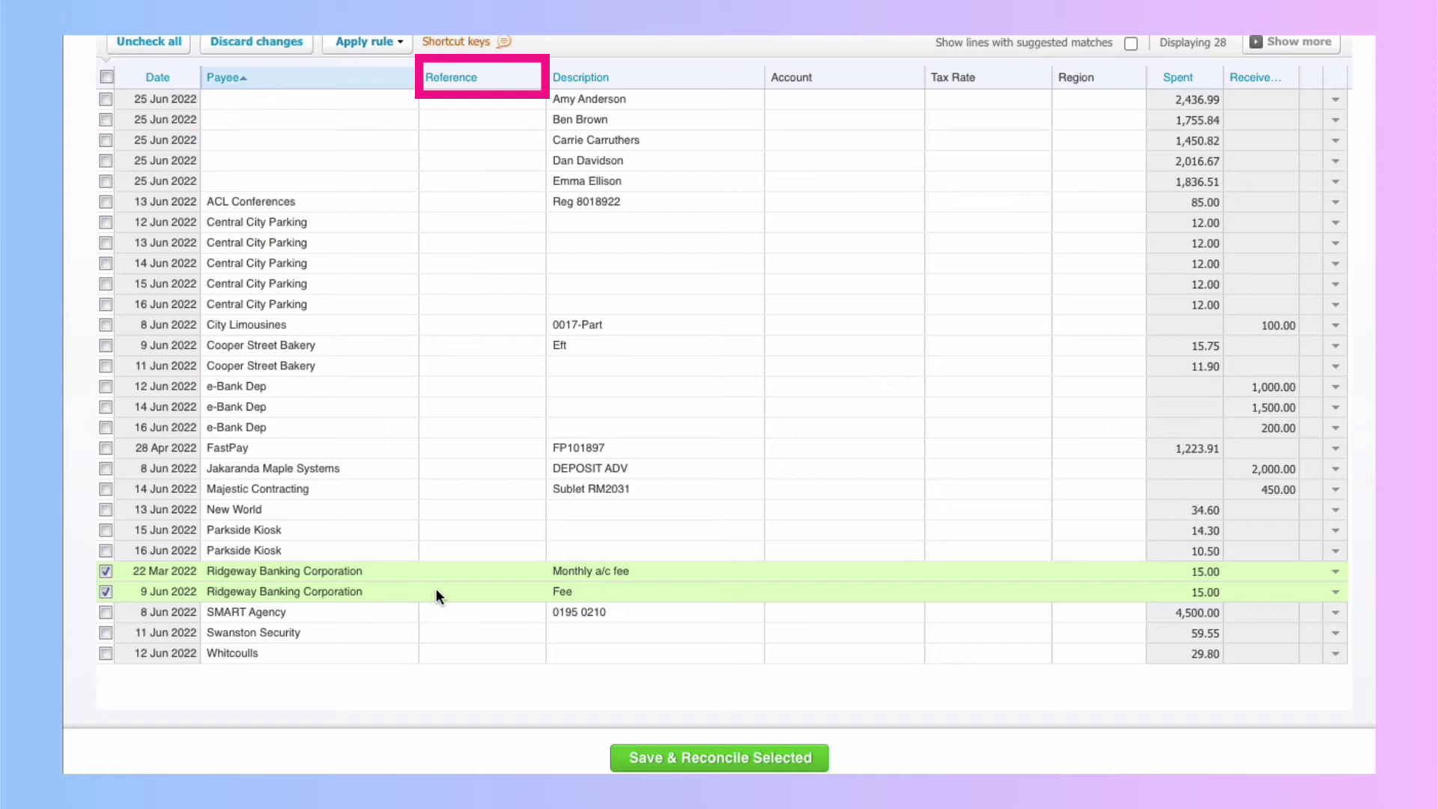
pyautogui.click(798, 573)
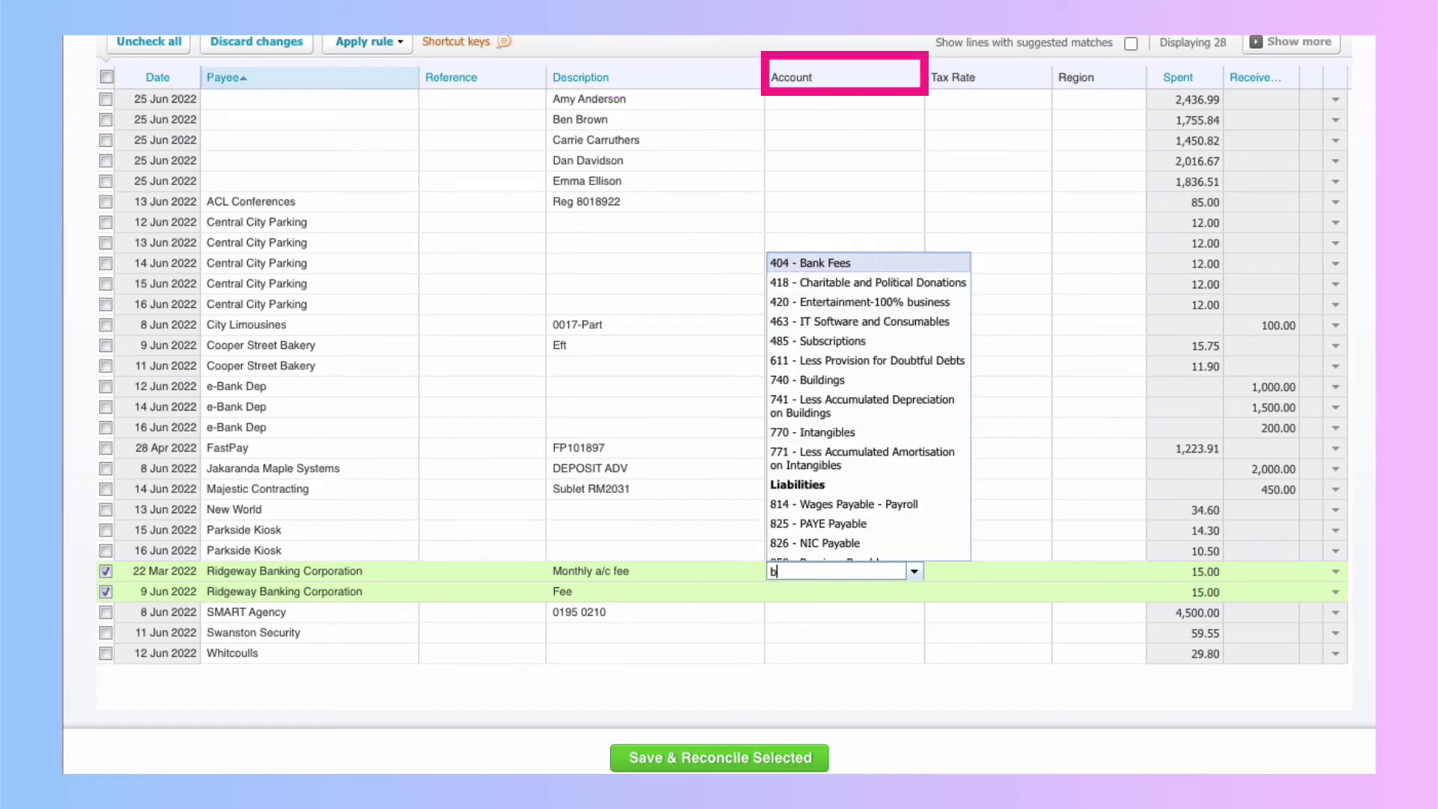
pyautogui.write('ba')
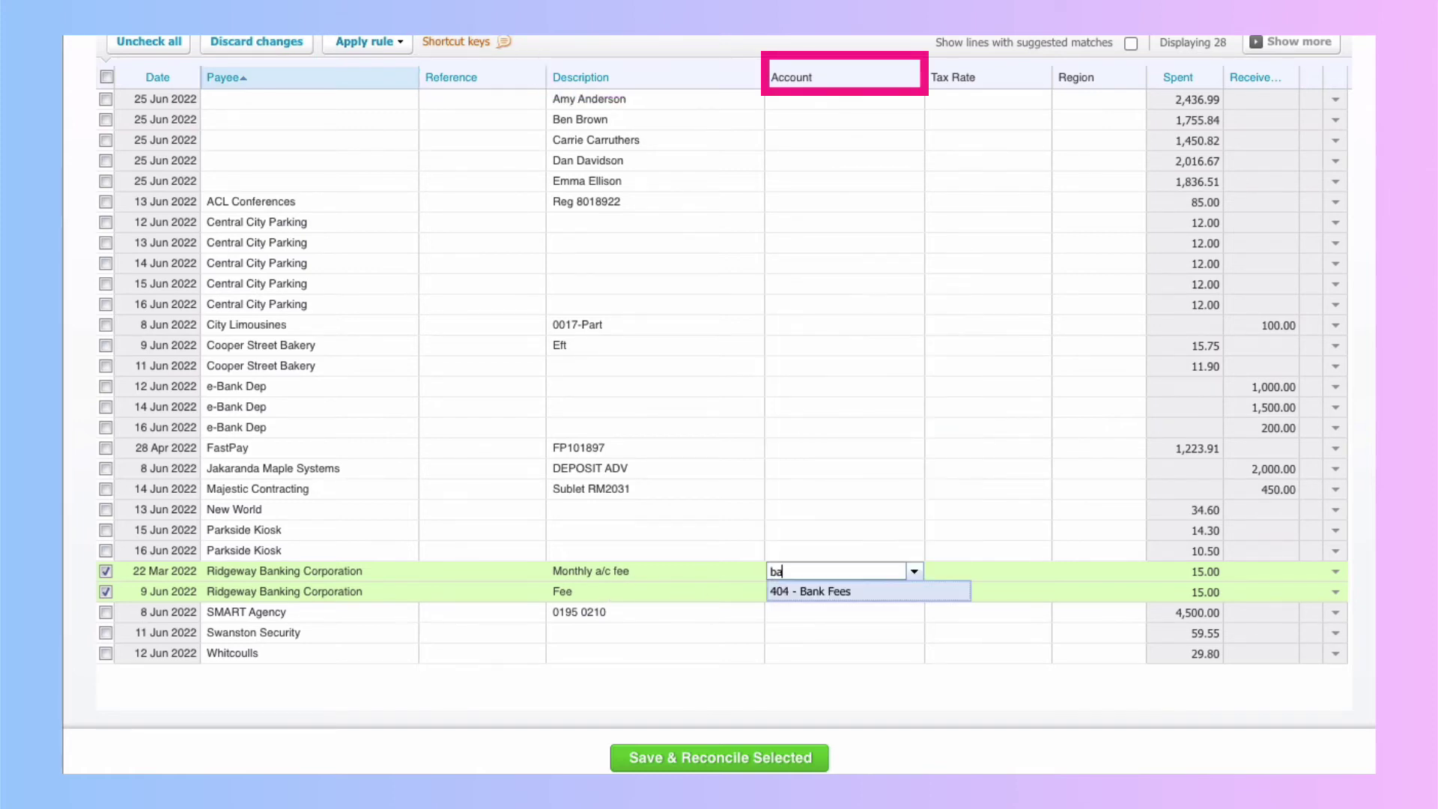
pyautogui.click(822, 592)
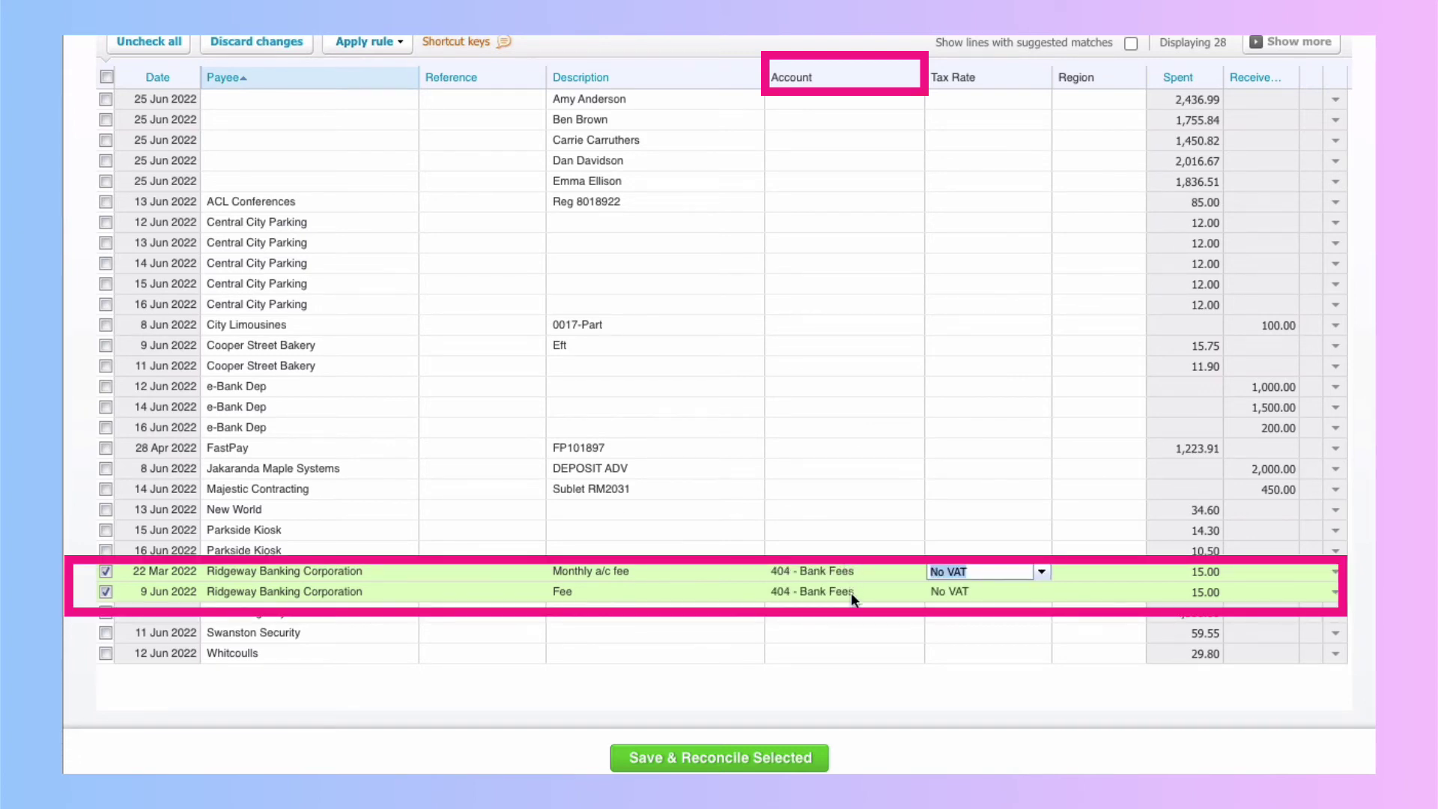
pyautogui.click(708, 762)
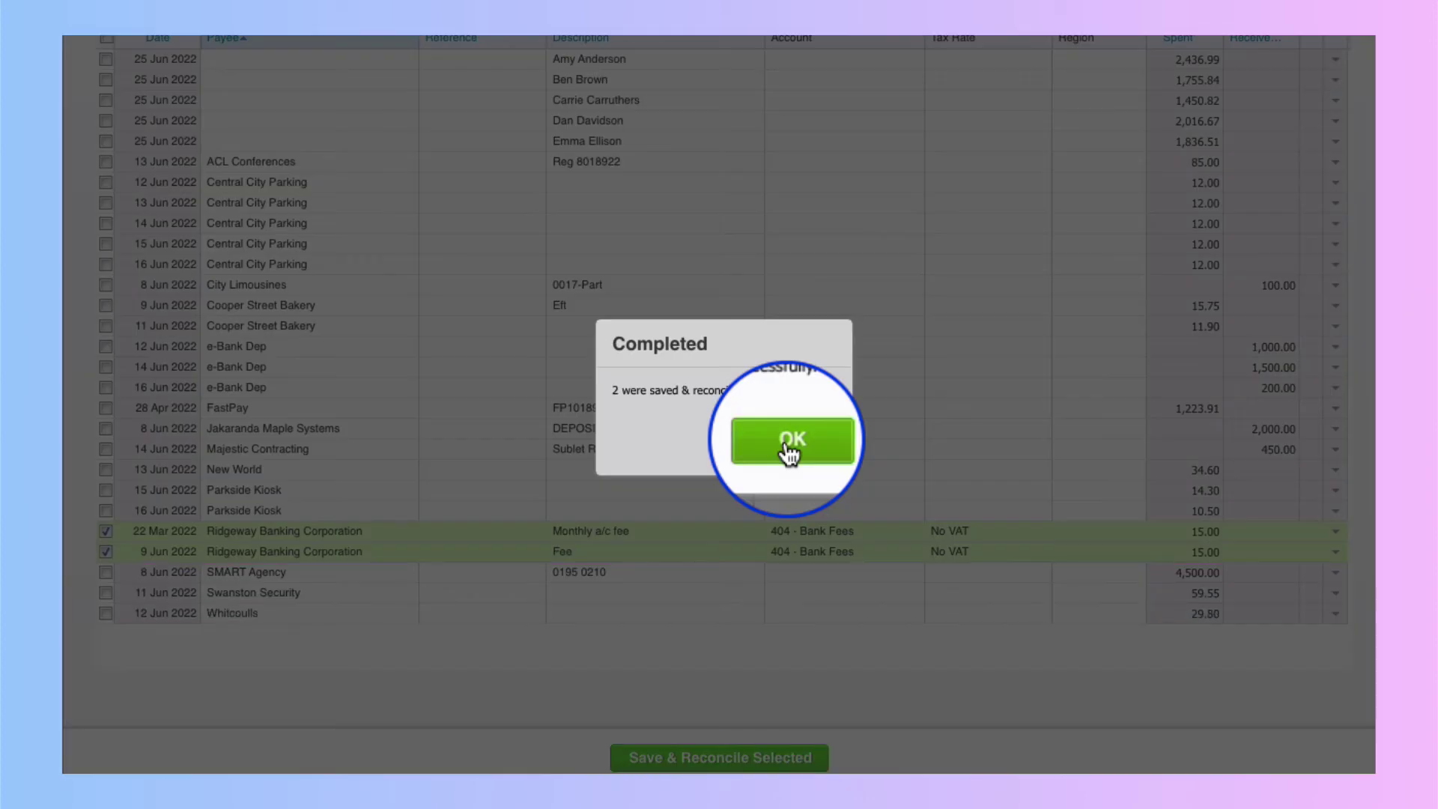
# - Dismiss the confirmation, sort by Date, and tick the five 25 Jun 2022 wage payments
pyautogui.click(784, 445)
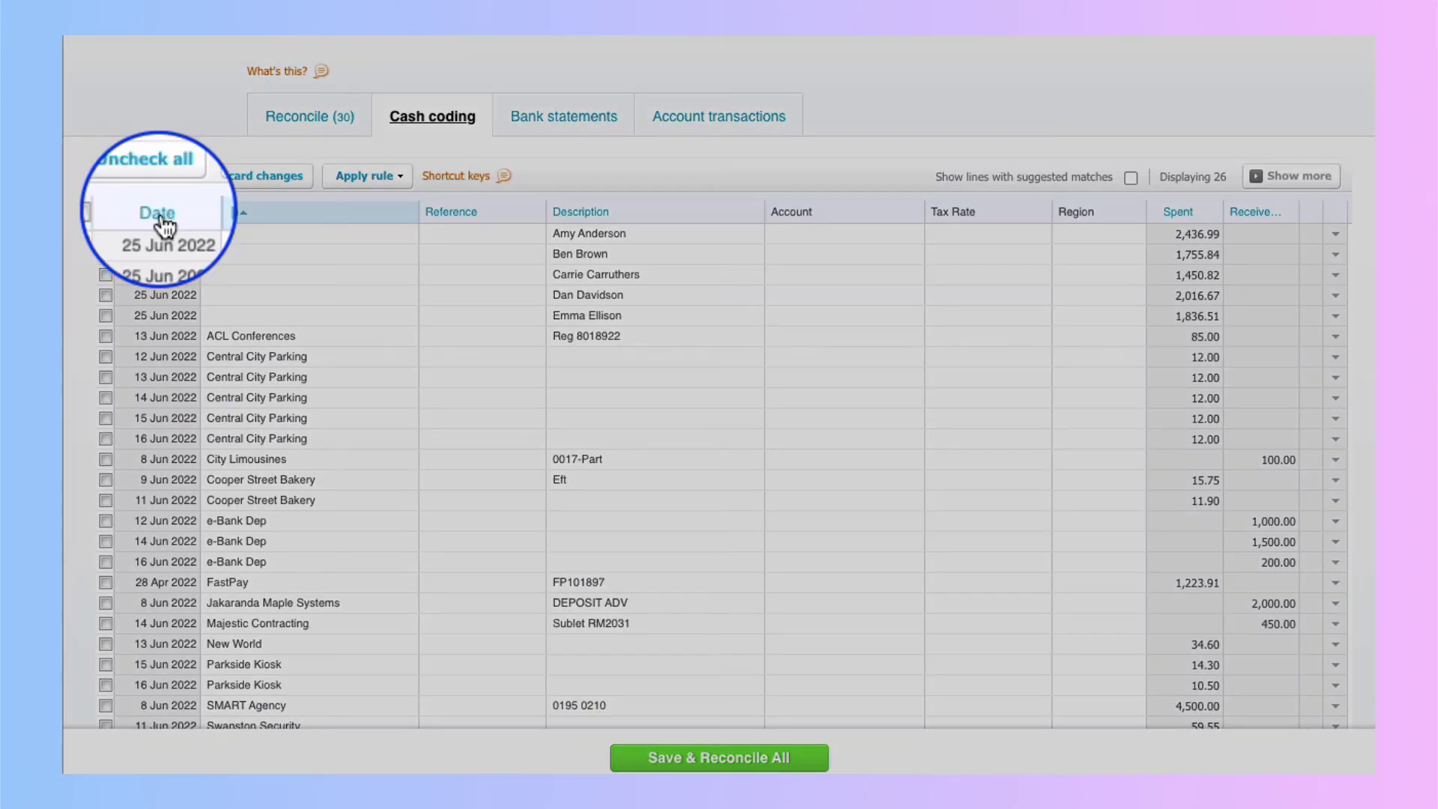
pyautogui.click(157, 213)
pyautogui.scroll(-3, 164, 325)
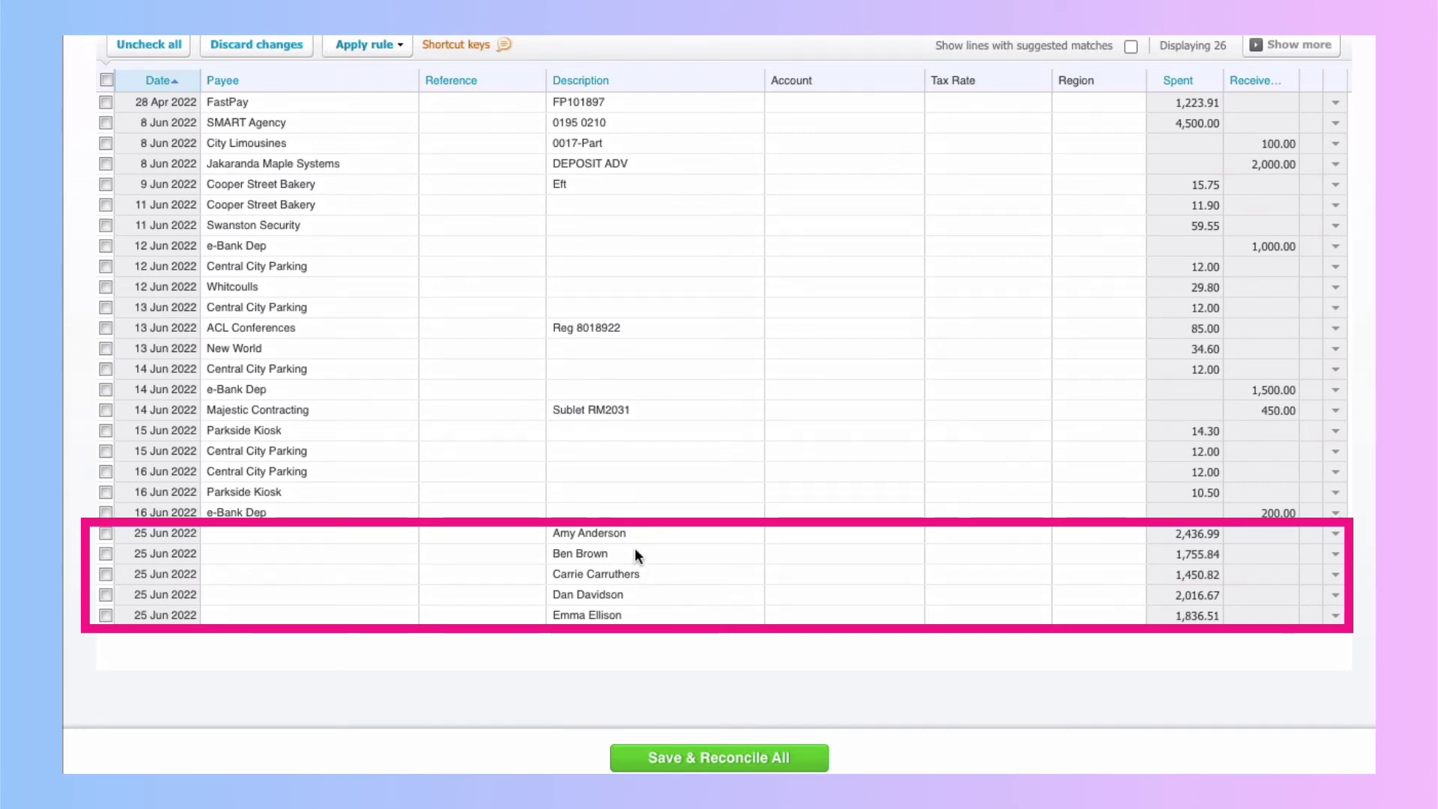
pyautogui.click(106, 534)
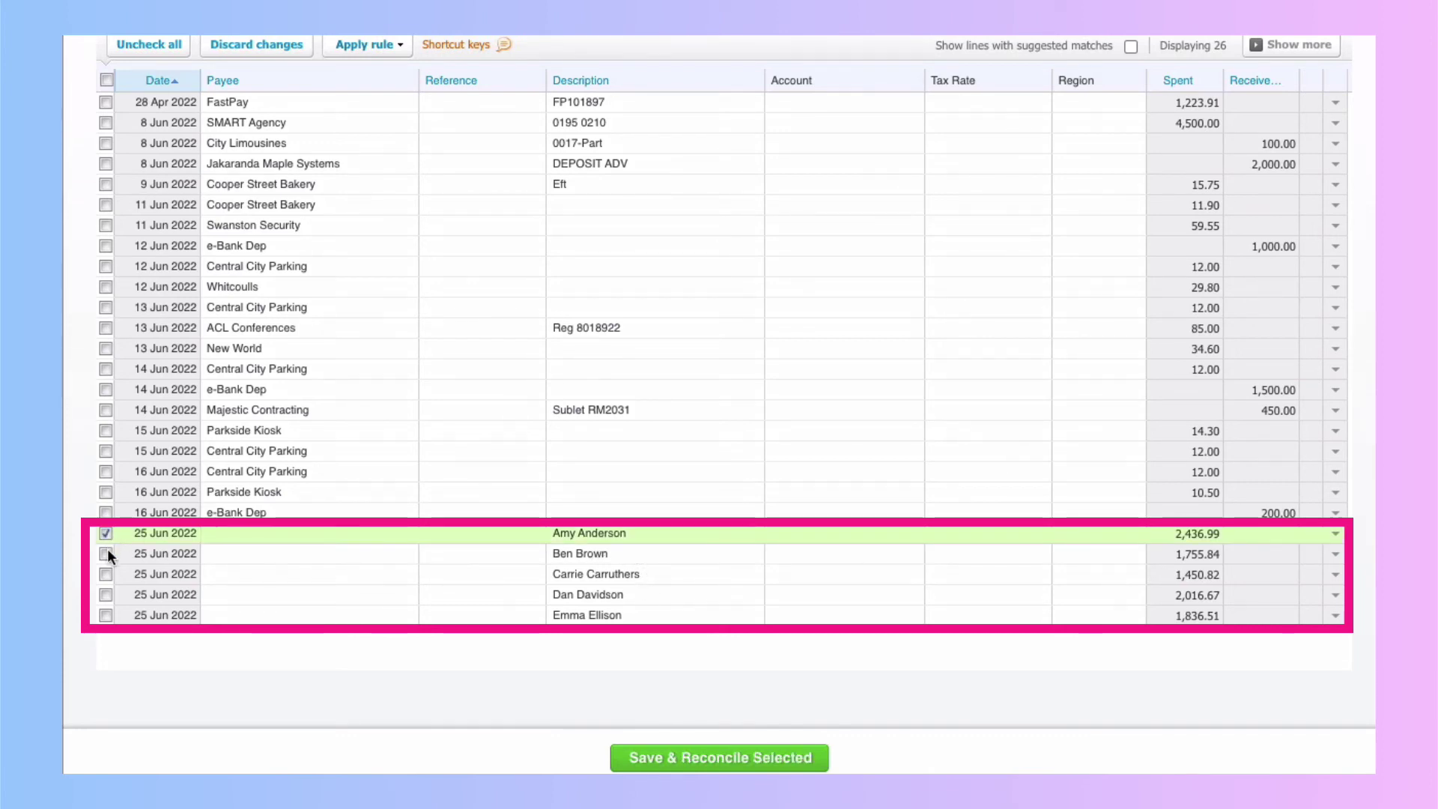
pyautogui.click(105, 554)
pyautogui.click(105, 573)
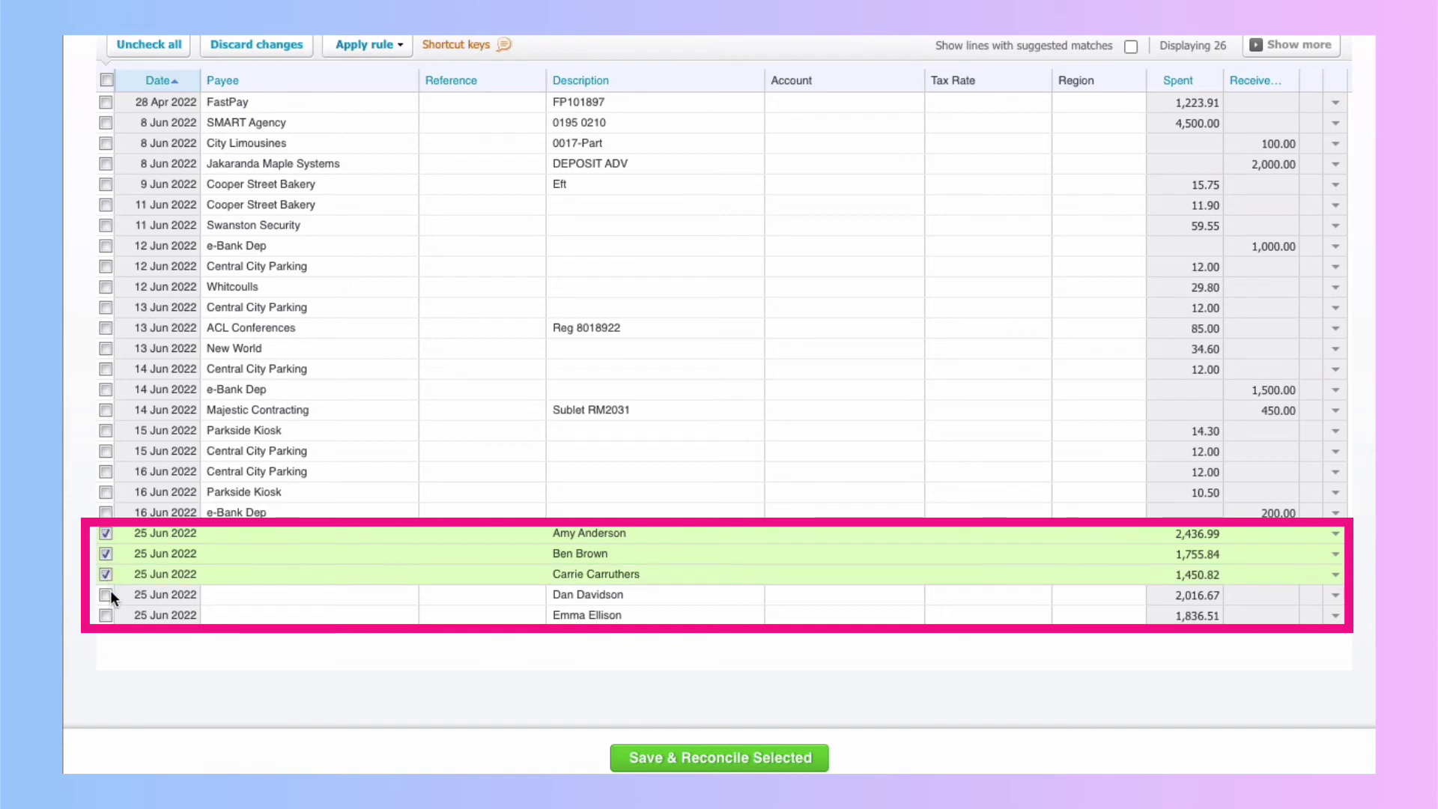
pyautogui.click(106, 594)
pyautogui.click(106, 615)
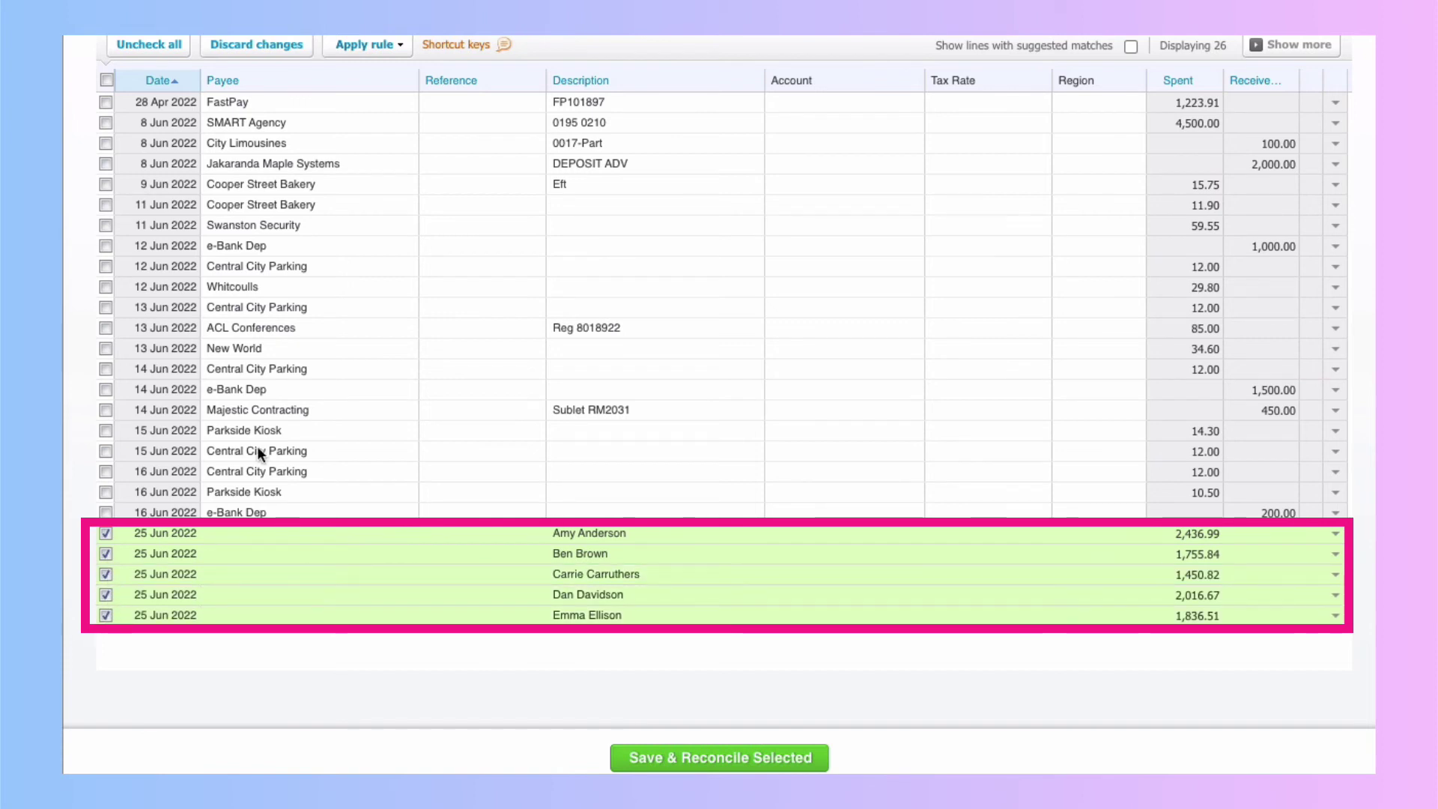
# - Set Employees as the payee on the five ticked wage payments
pyautogui.click(245, 533)
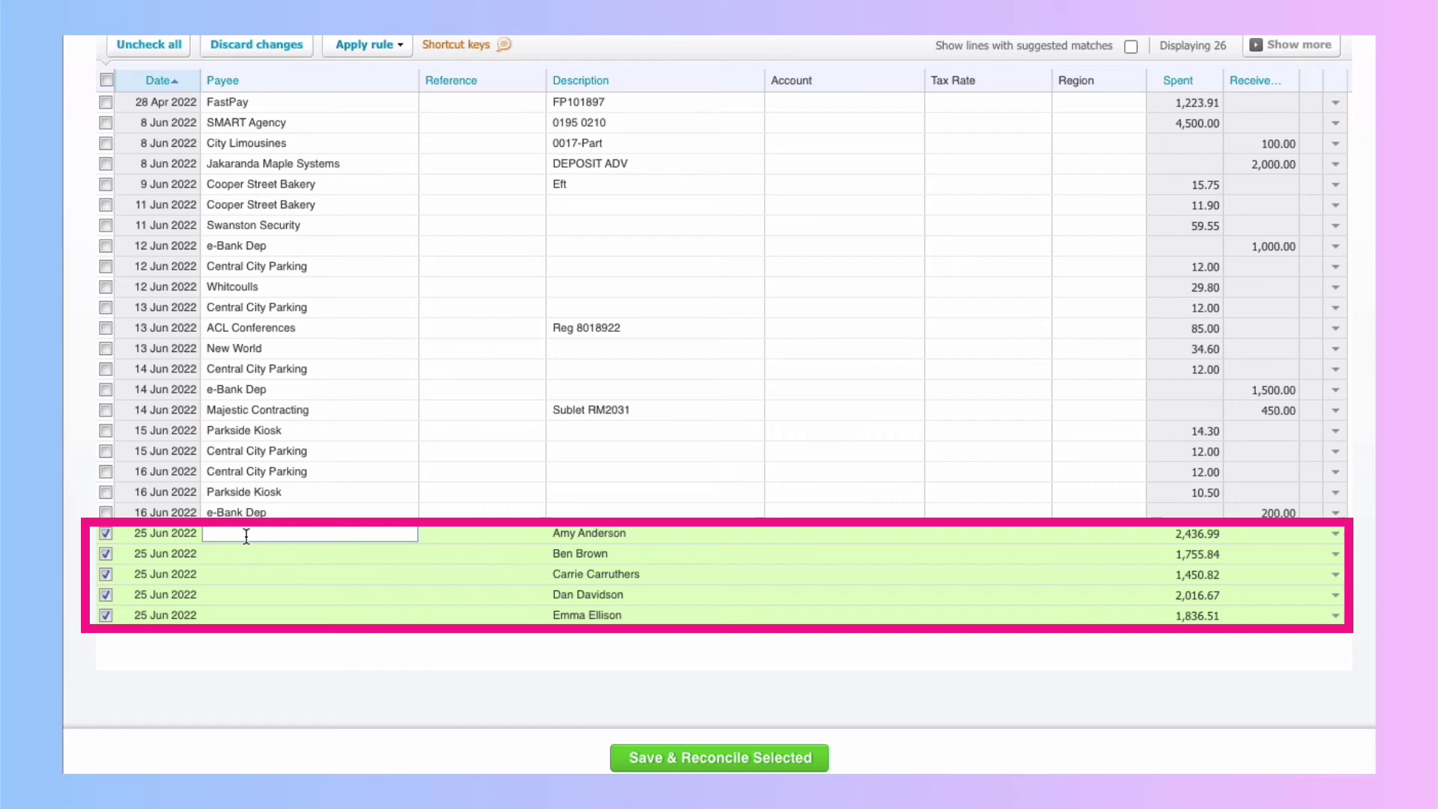
pyautogui.write('Employees')
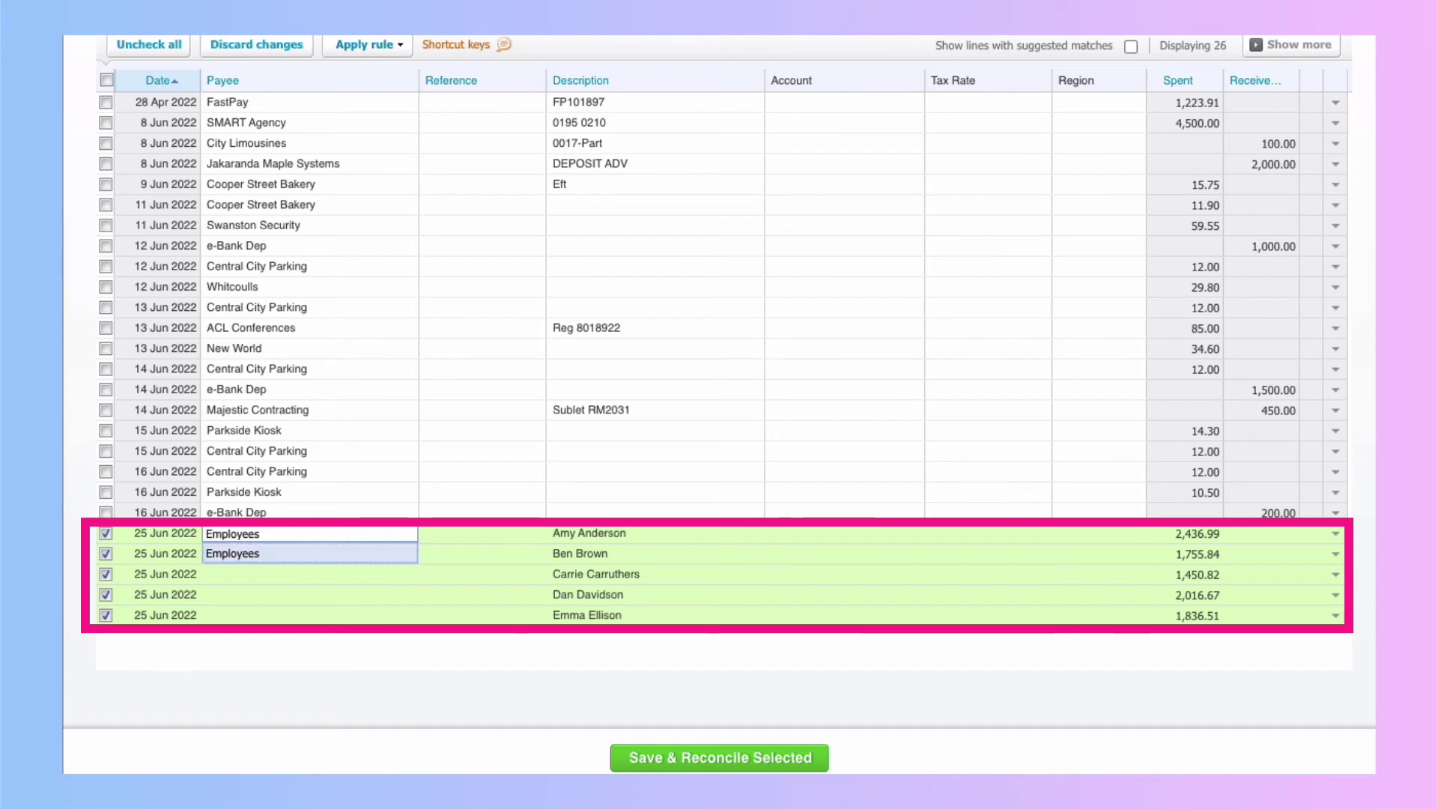
pyautogui.click(245, 558)
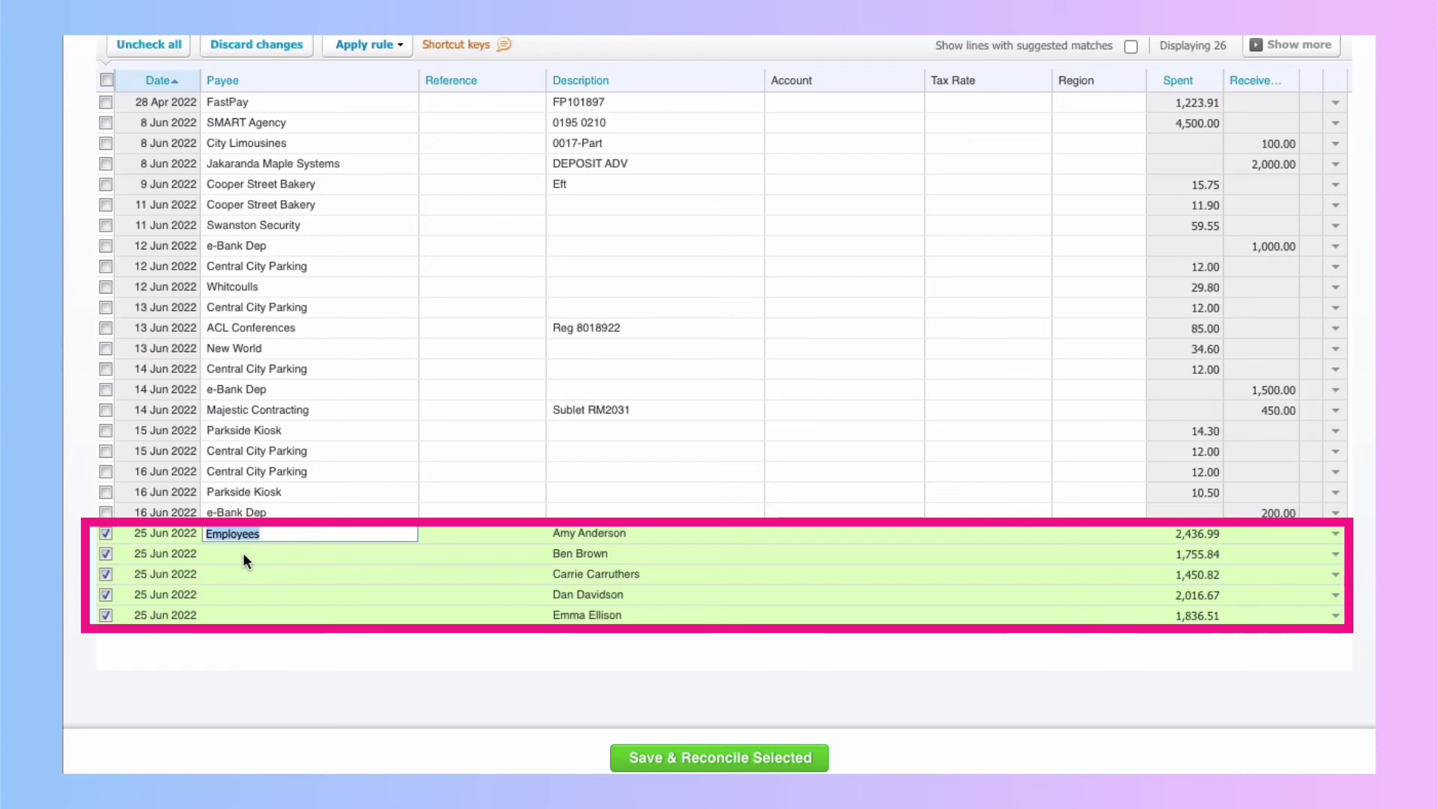
pyautogui.click(243, 554)
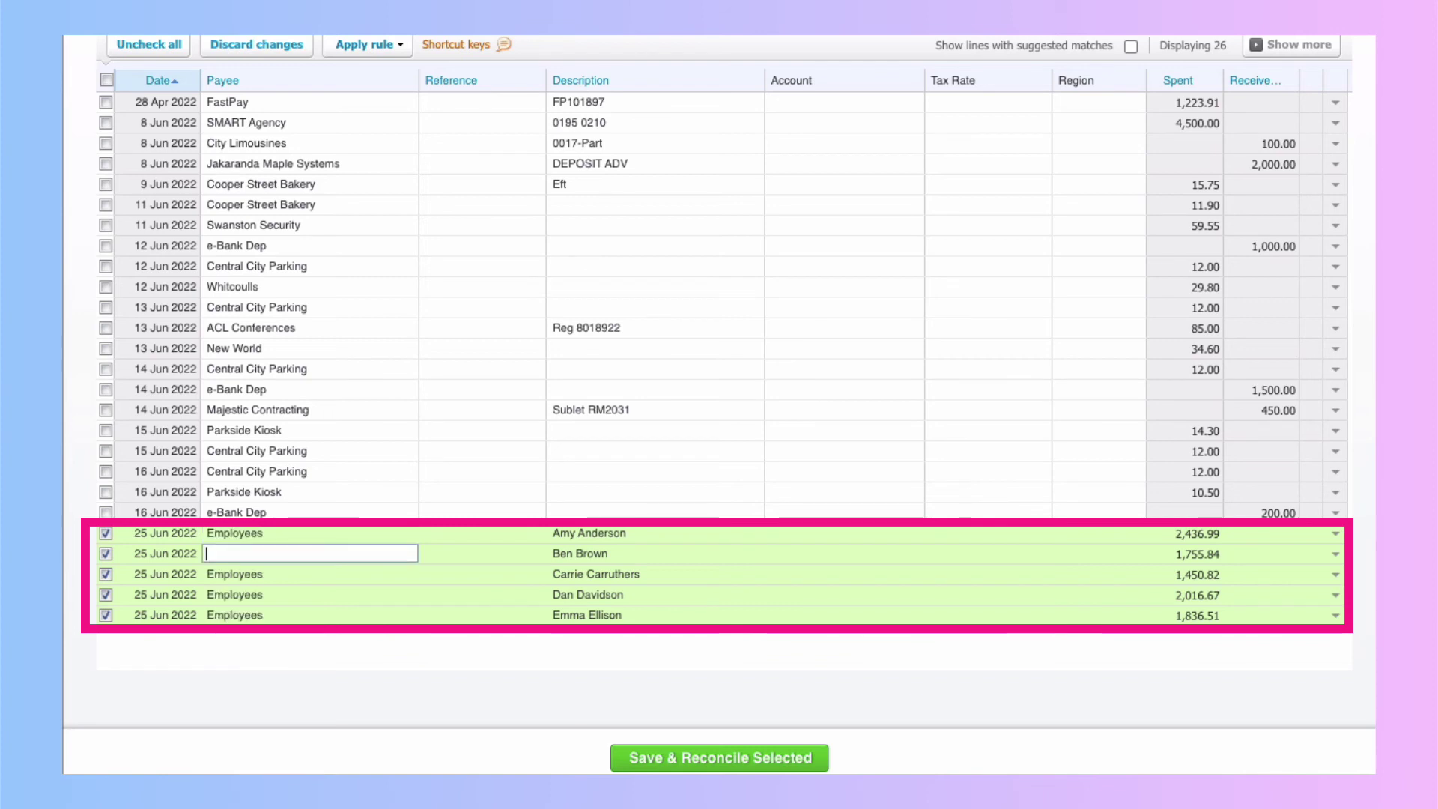
pyautogui.click(492, 531)
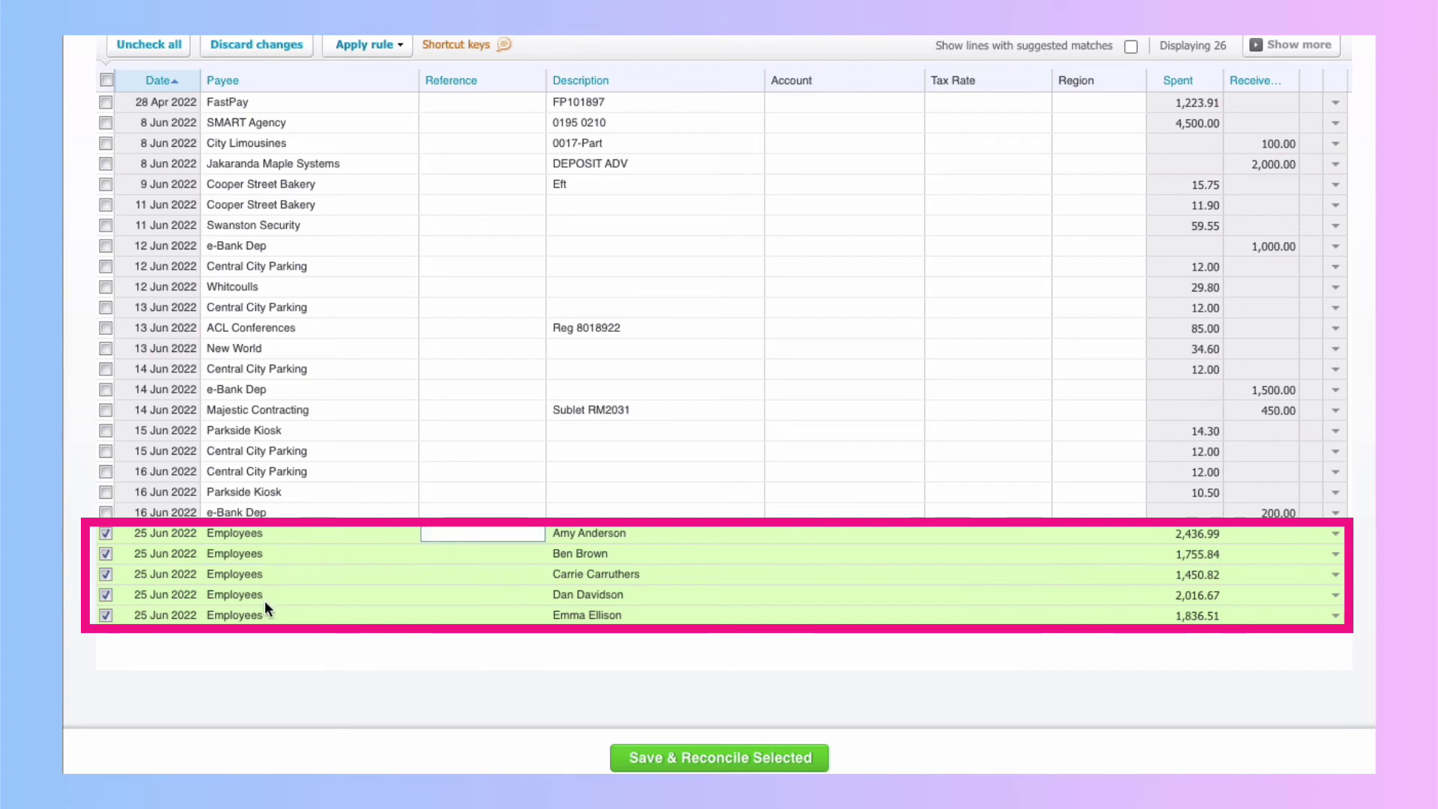
# - Attempt to save the wage lines and dismiss the Nothing to save warning
pyautogui.click(803, 534)
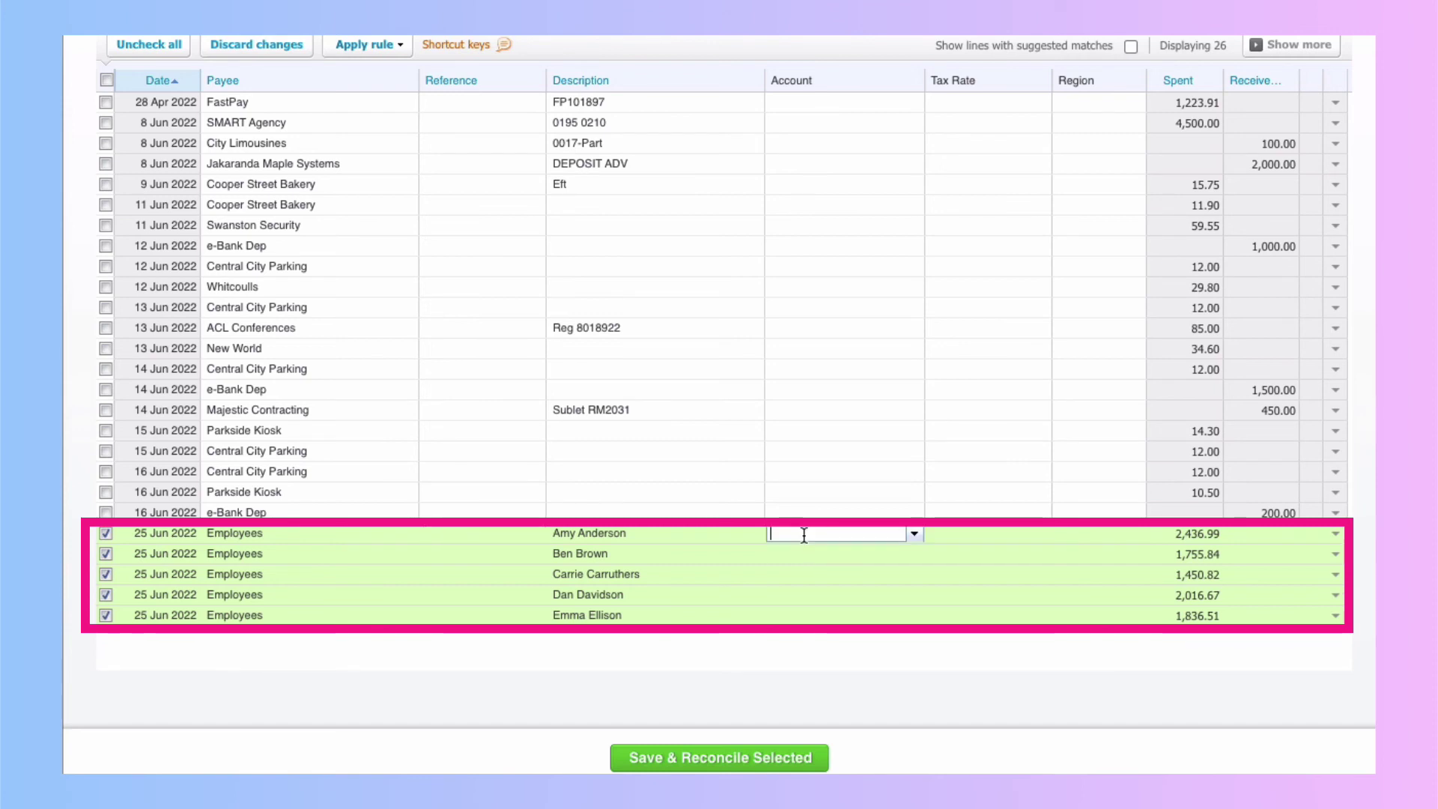
pyautogui.click(702, 760)
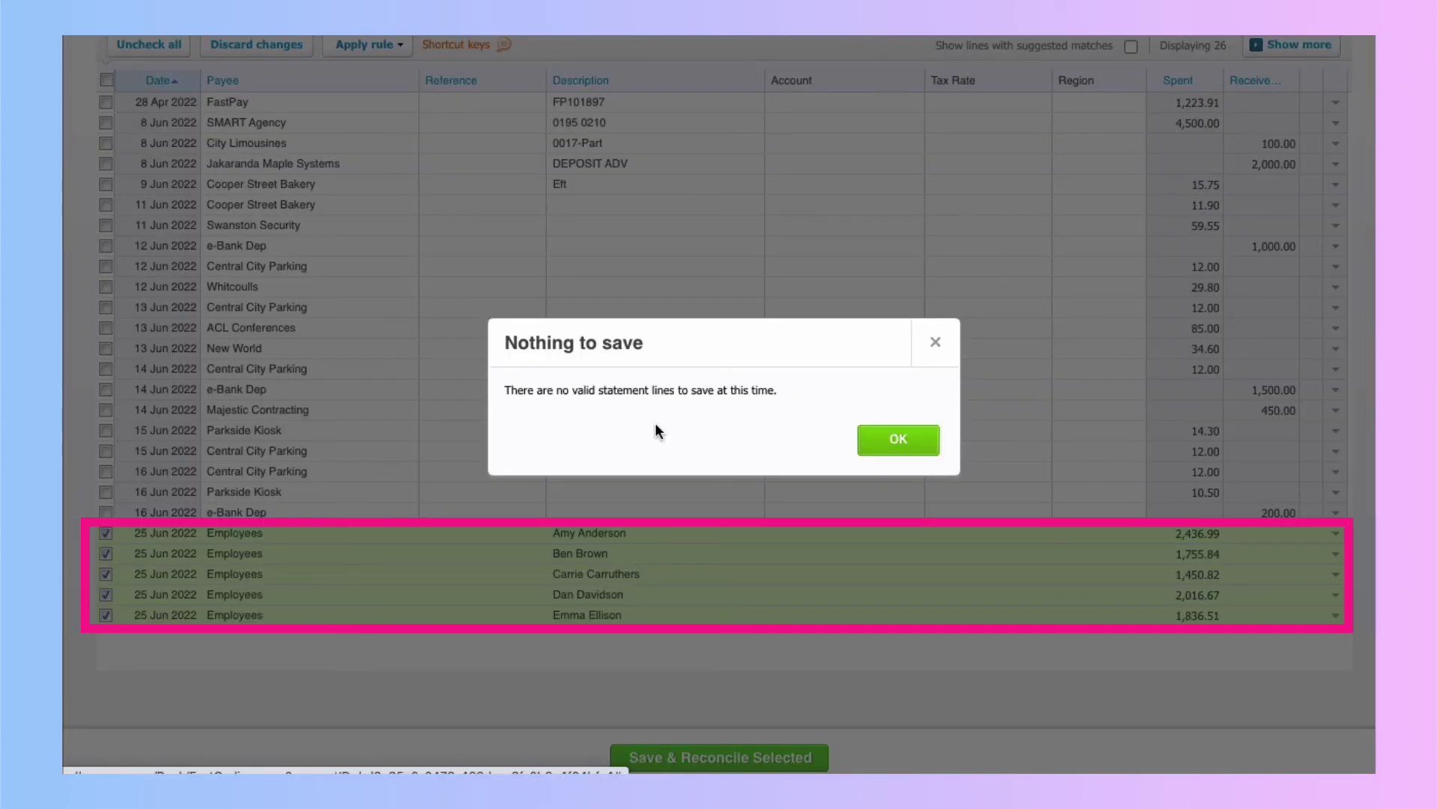
pyautogui.click(896, 451)
# - Code all five wage payments to 814 - Wages Payable - Payroll
pyautogui.click(815, 534)
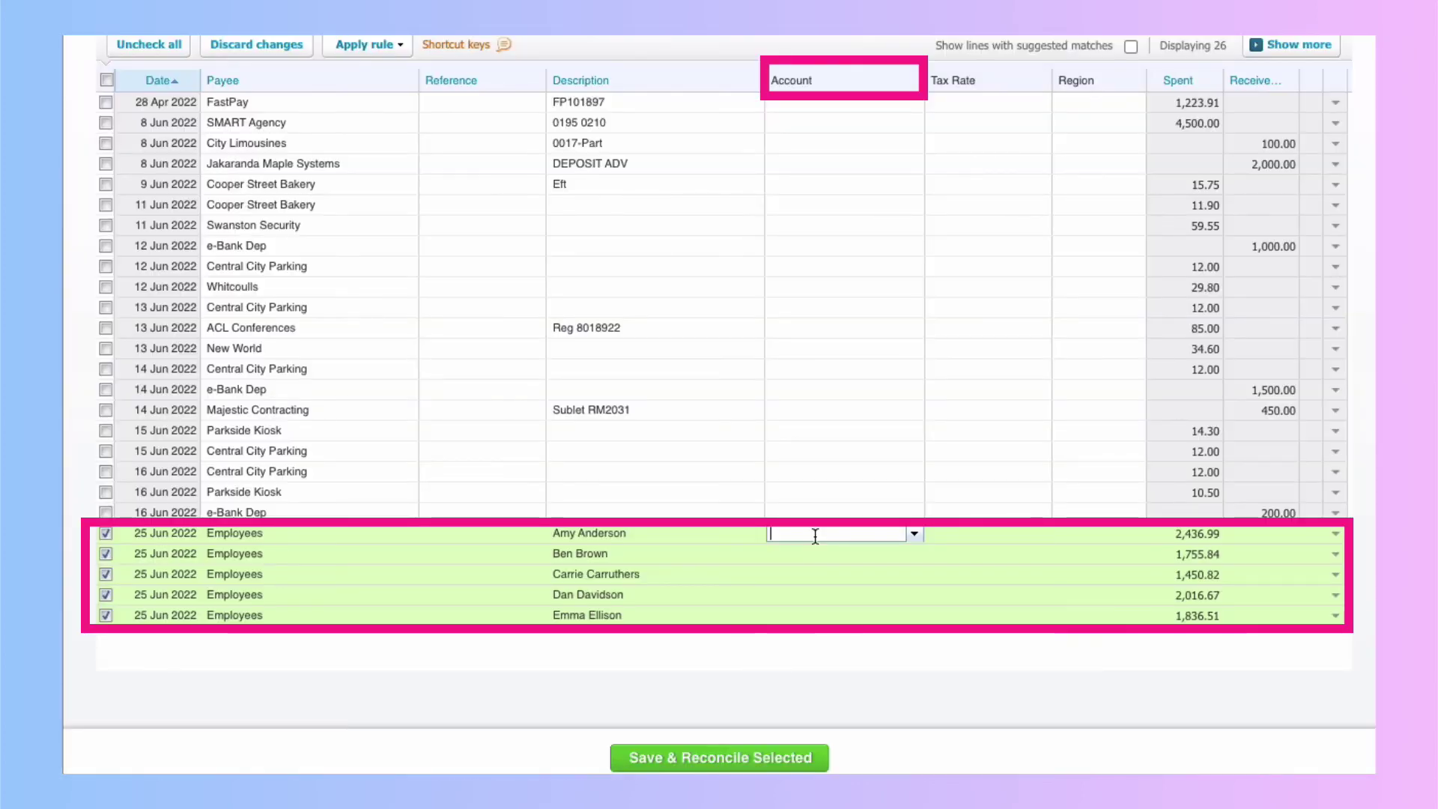
pyautogui.write('wage')
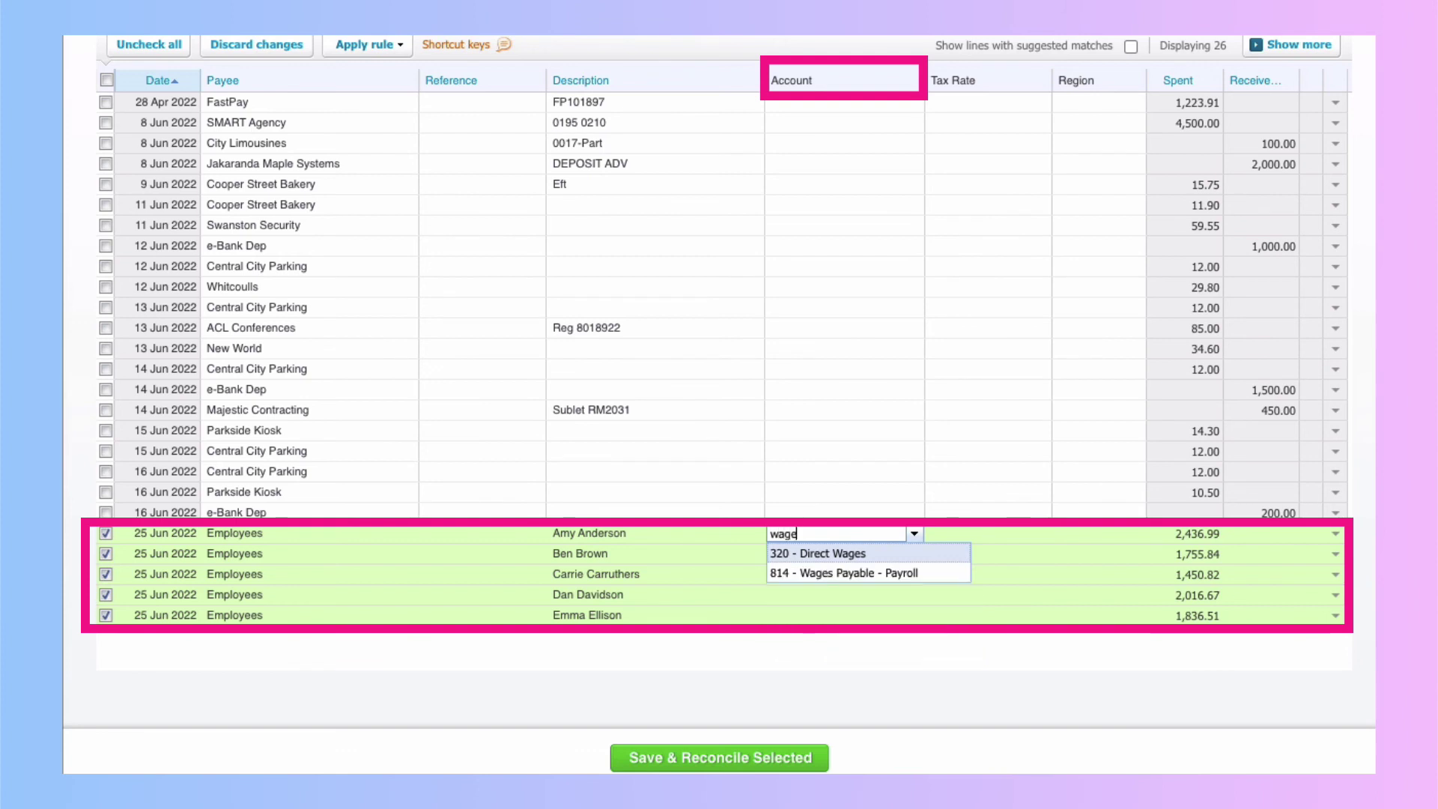
pyautogui.click(835, 572)
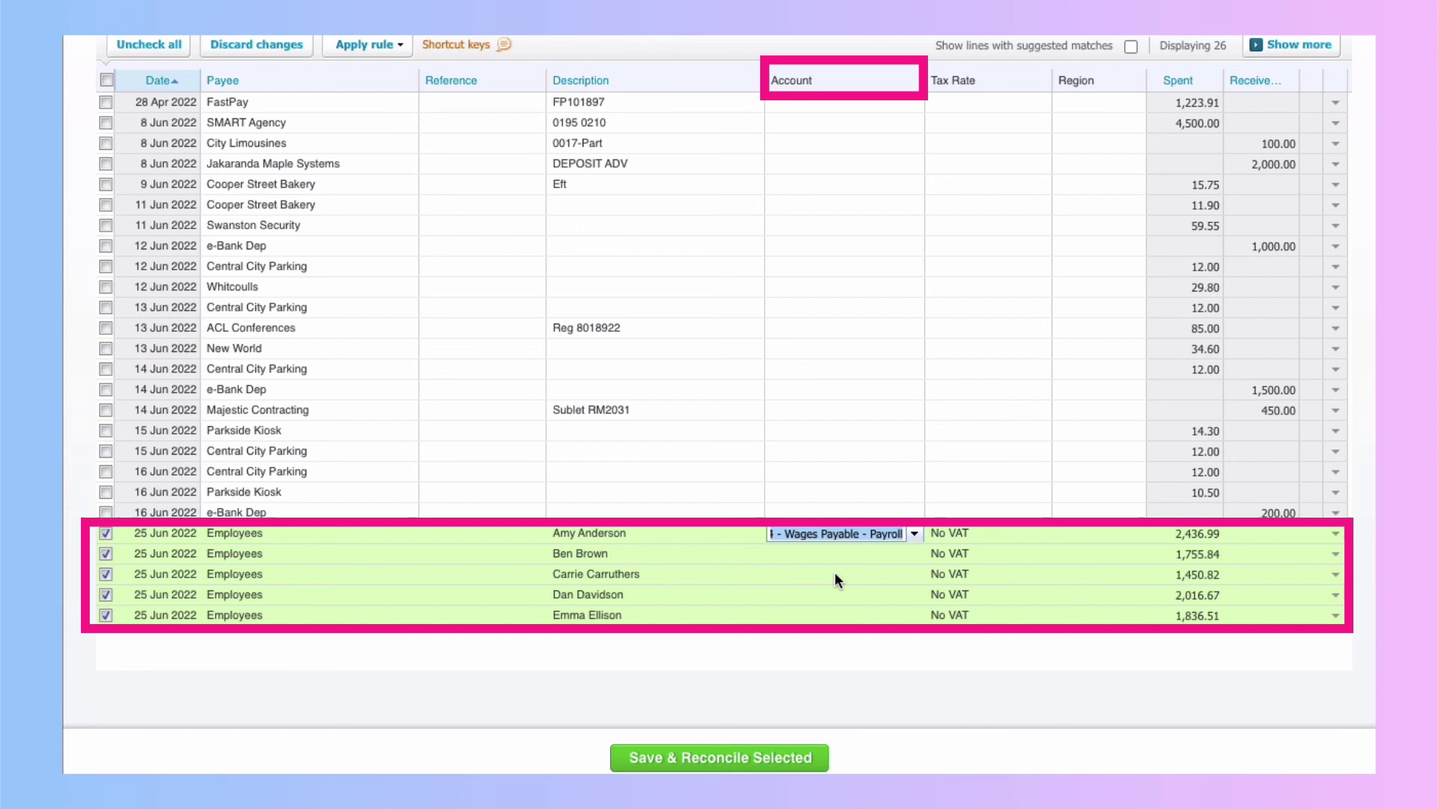
pyautogui.press('Tab')
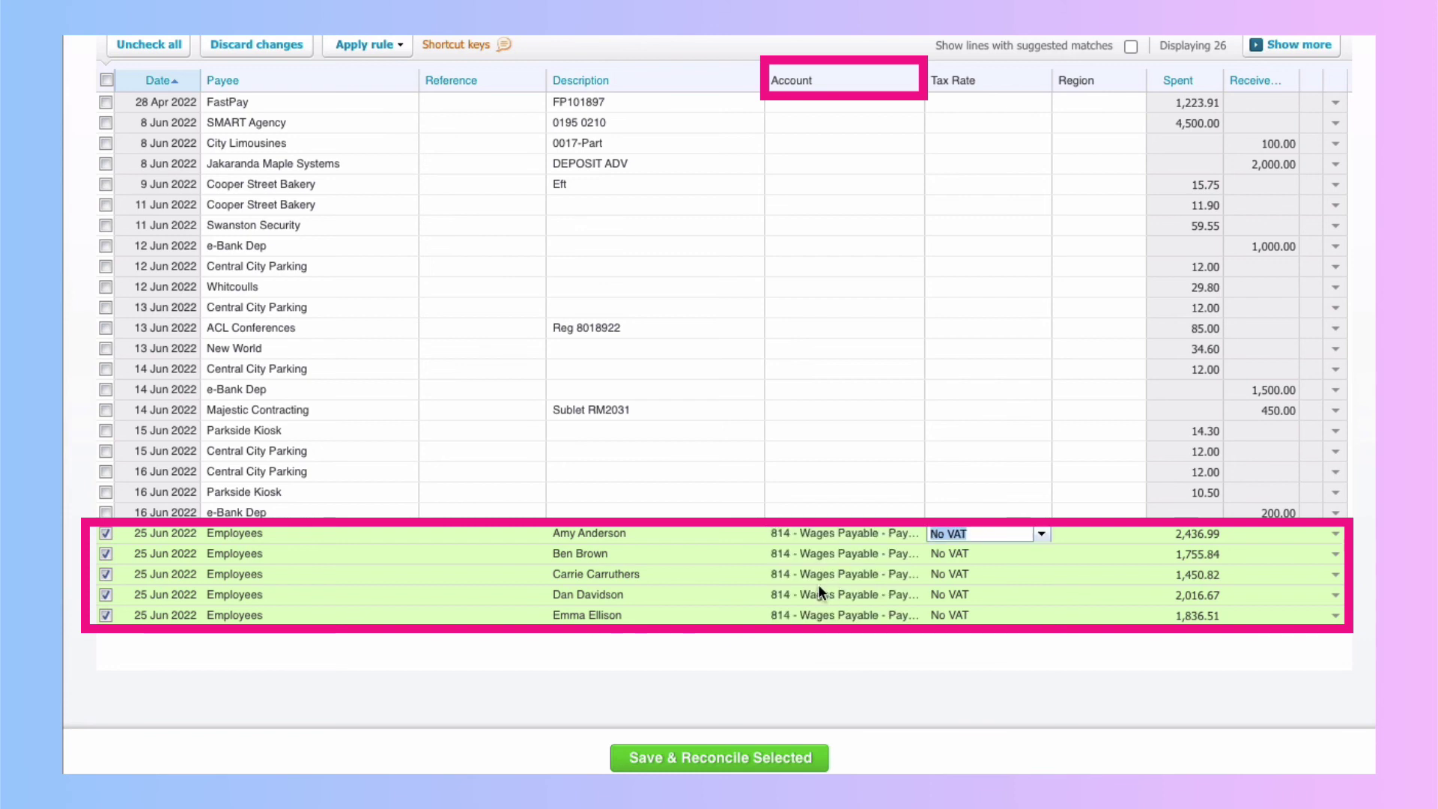